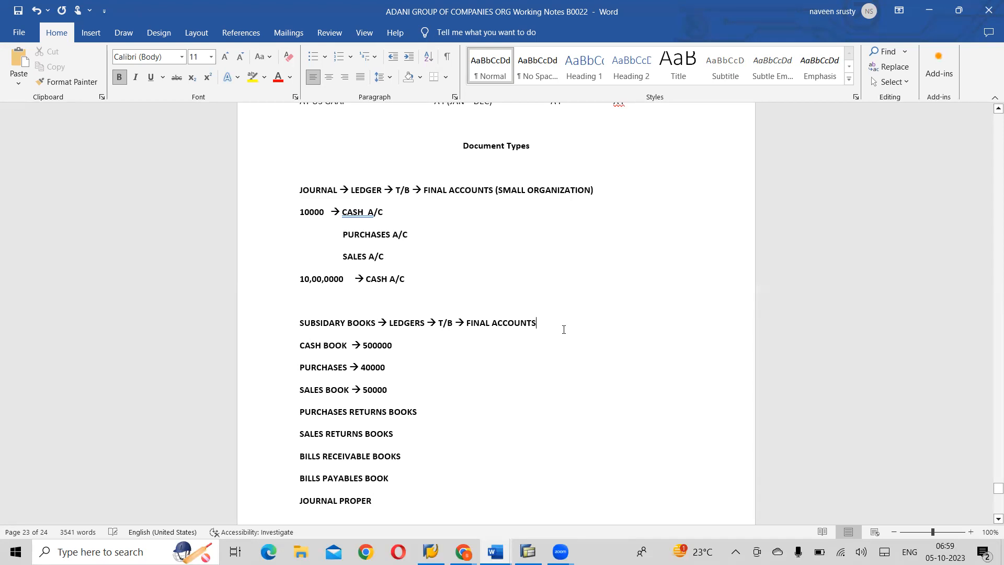
Step: Append "(BIG ORGANIZATION)" to the end of the SUBSIDARY BOOKS flow line
text((BIG OR)
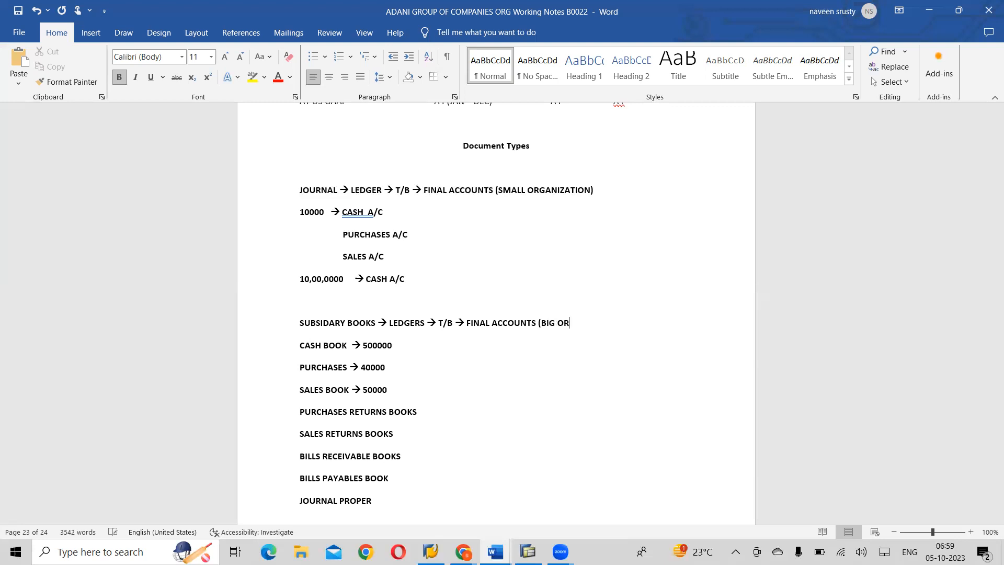
text(GANIZATION))
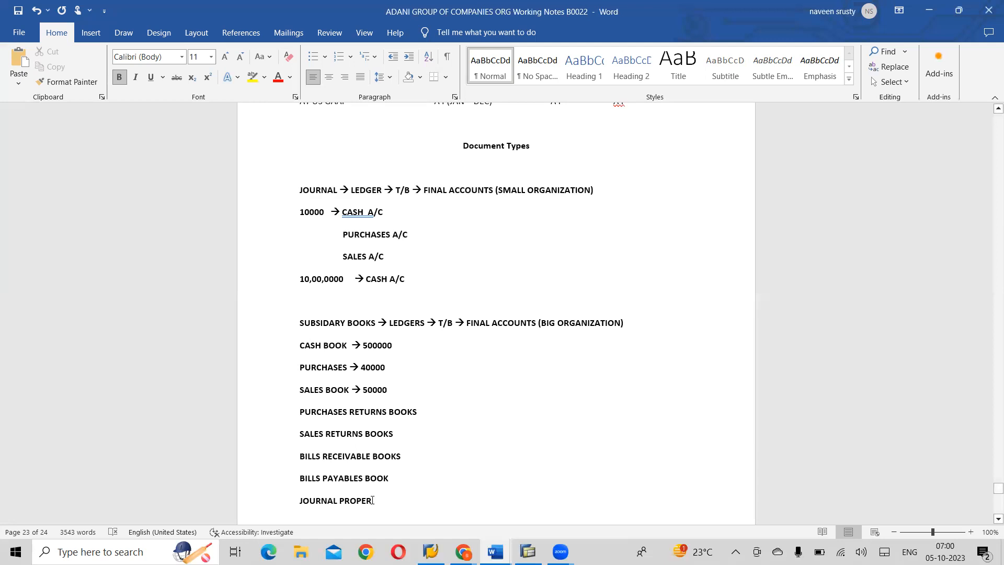
drag(372, 500, 269, 192)
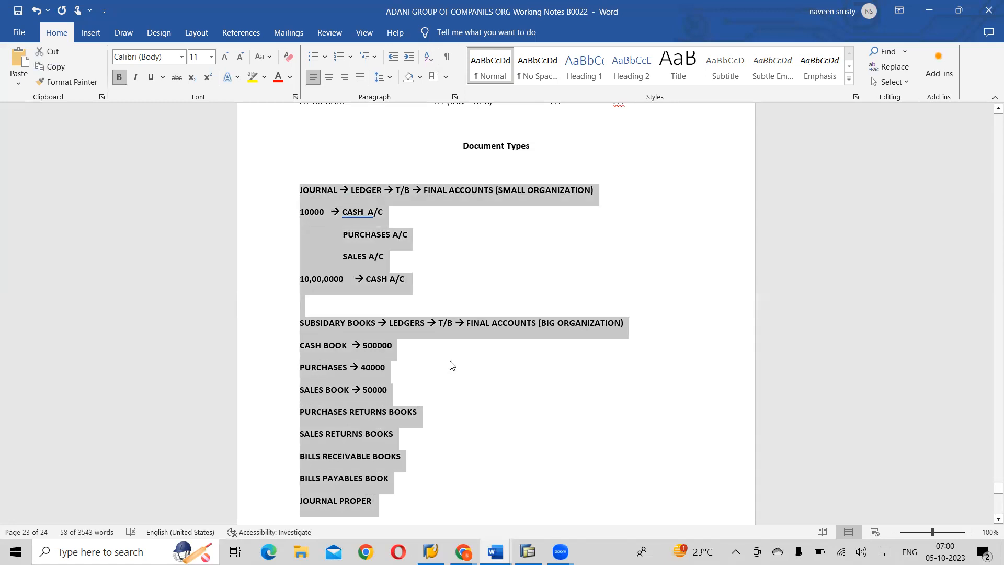
Step: Add the note "(CREDIT PURCHASES)" after 40000 on the PURCHASES line
click(415, 347)
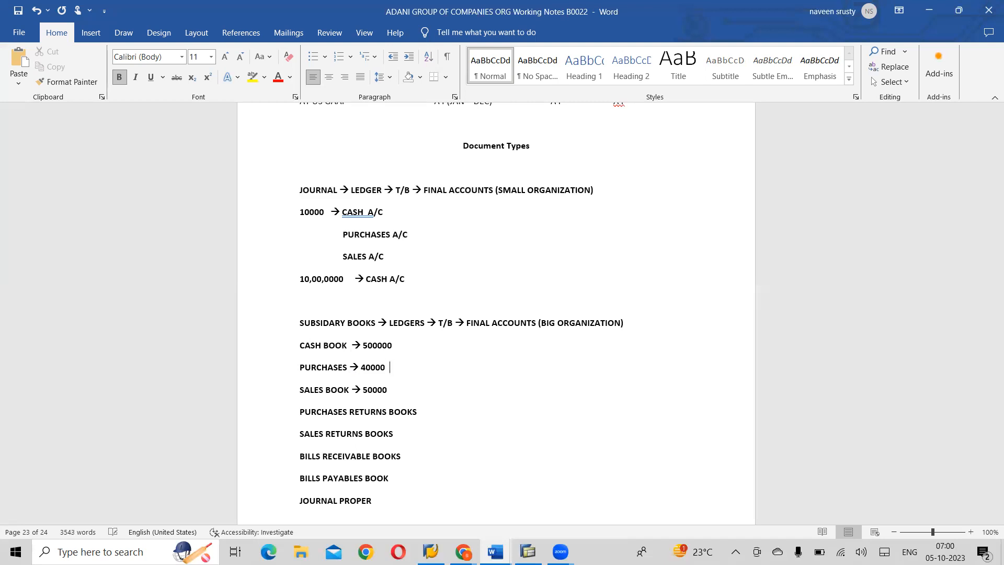
text(9)
key(BackSpace)
text((crd)
key(BackSpace)
key(BackSpace)
key(BackSpace)
text(CREDIT PURCHASES))
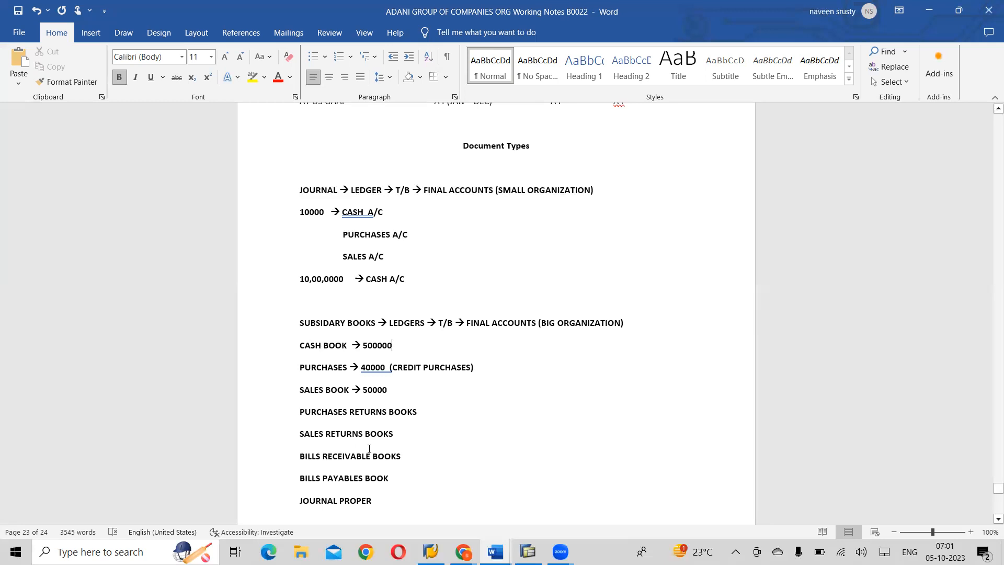
Step: Delete all the journal and subsidiary book notes below the Document Types heading, and append "(58)" to the heading
drag(379, 500, 273, 201)
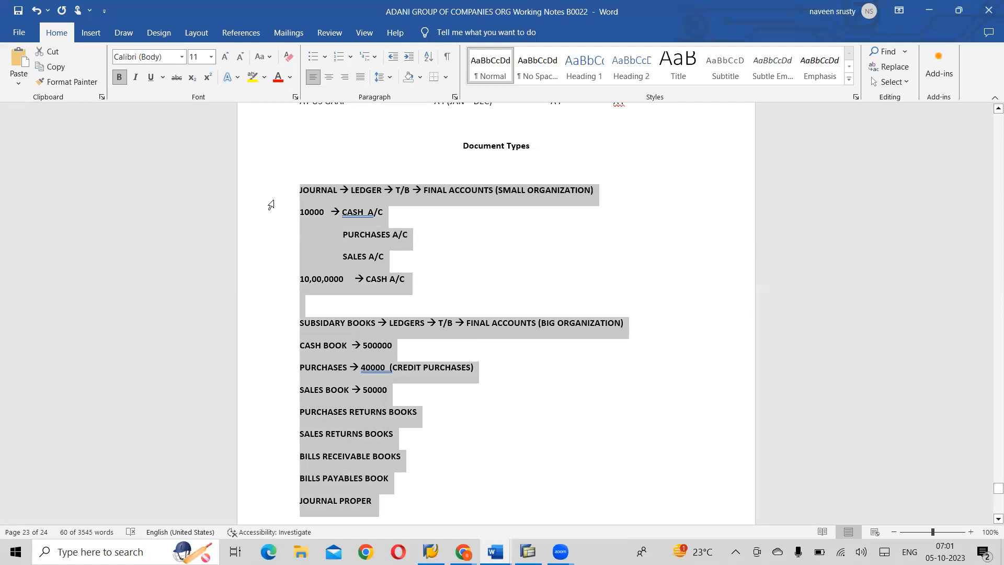
key(Delete)
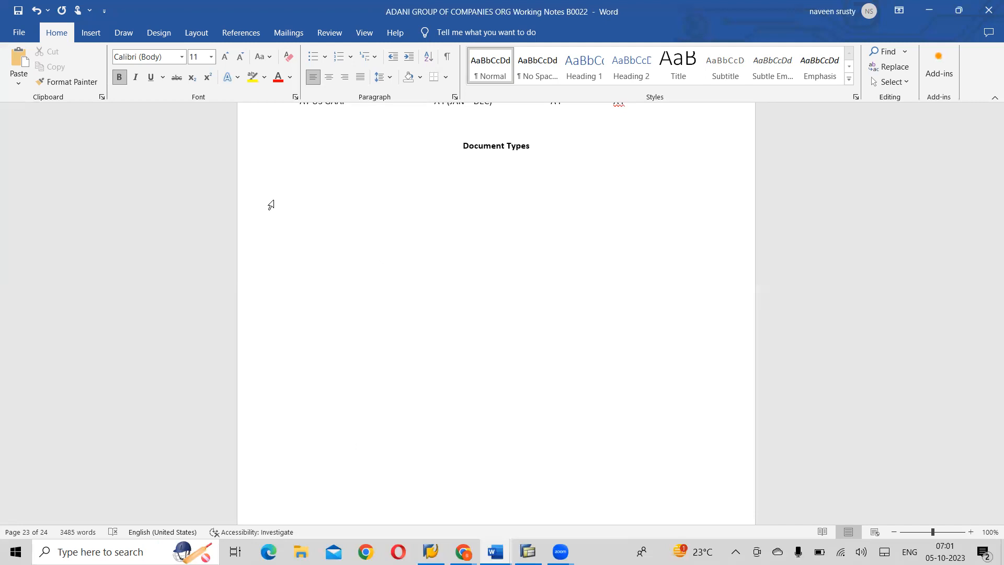
click(537, 143)
text((58)
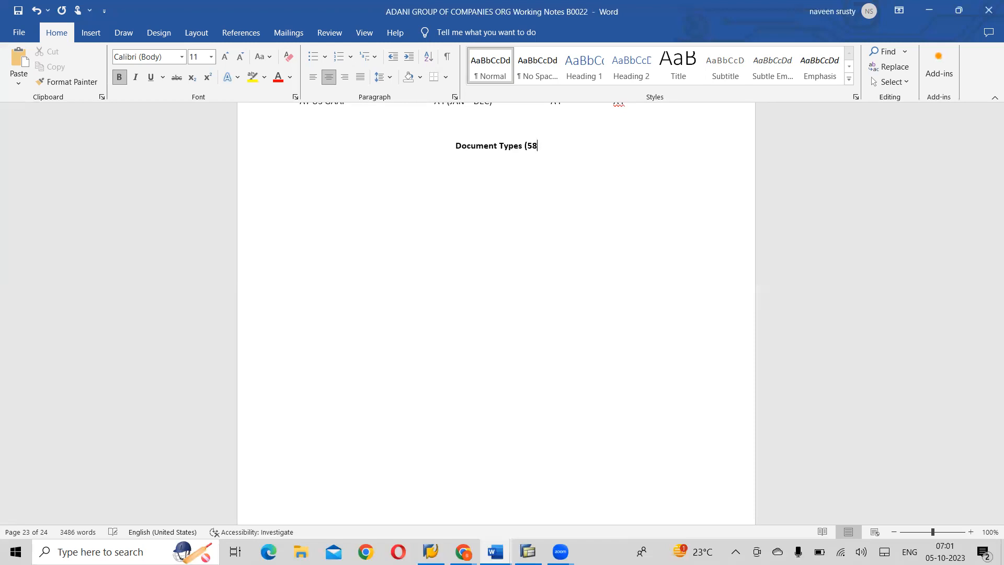
text())
Step: Below the heading, enter a left-aligned line with "SA GENERAL LEDGER MODULE" and, spaced well apart, "AB REVERSAL DOCUMENT"
key(Return)
key(ctrl+l)
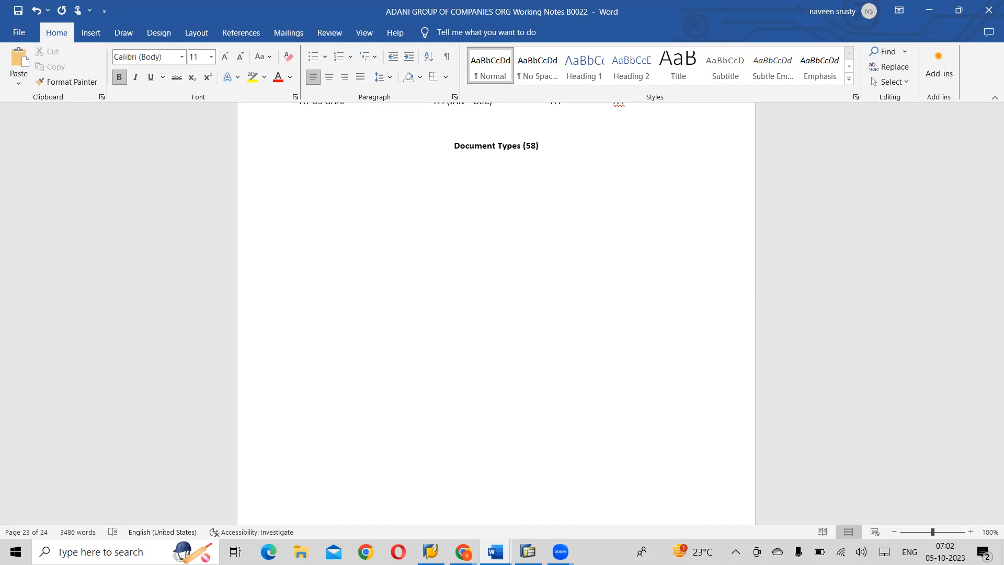
key(BackSpace)
key(BackSpace)
key(BackSpace)
key(BackSpace)
key(BackSpace)
key(BackSpace)
key(BackSpace)
key(BackSpace)
key(BackSpace)
key(BackSpace)
key(BackSpace)
key(BackSpace)
key(BackSpace)
key(BackSpace)
key(BackSpace)
key(BackSpace)
key(BackSpace)
key(BackSpace)
key(BackSpace)
key(BackSpace)
text(SA GENERAL LEDGER MODULE)
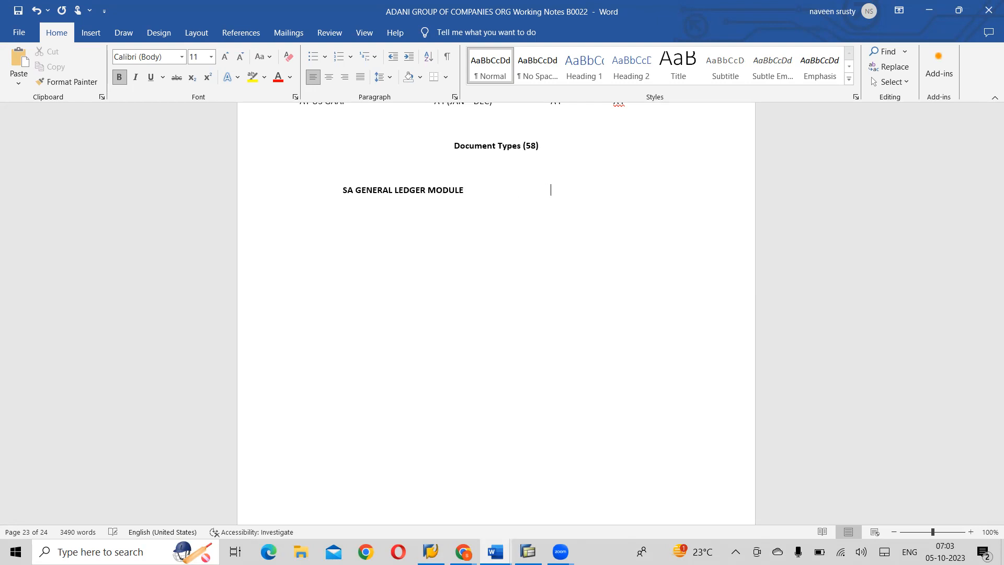
text(                    AB REVERSAL DOCUMENT)
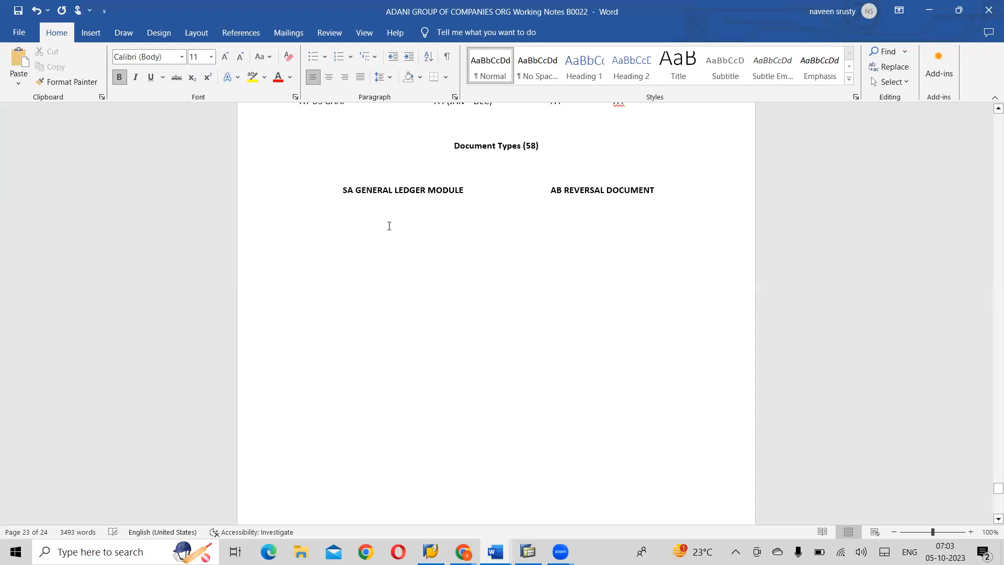
Step: Enclose the descriptions GENERAL LEDGER MODULE and REVERSAL DOCUMENT in parentheses after their SA and AB codes
text(()
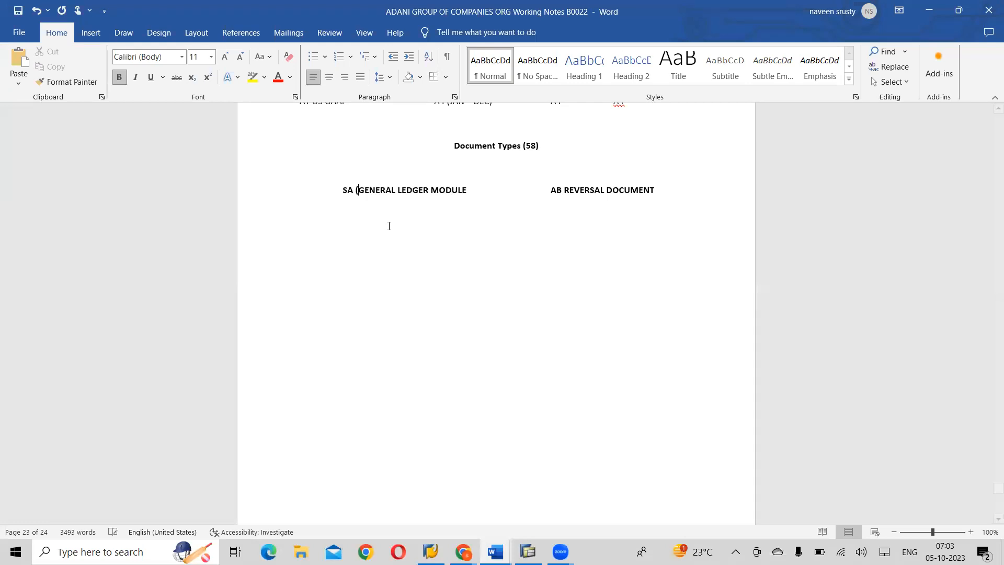
click(470, 190)
text())
text(()
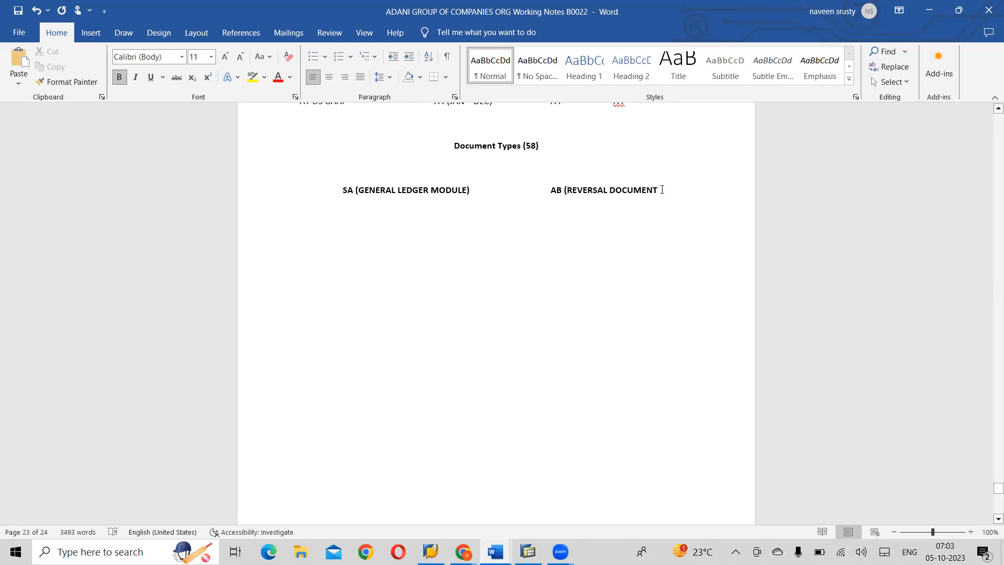
text())
Step: Insert "Client Level" at the start of the SA and AB line and reduce the spacing so everything fits on one line
text(Client)
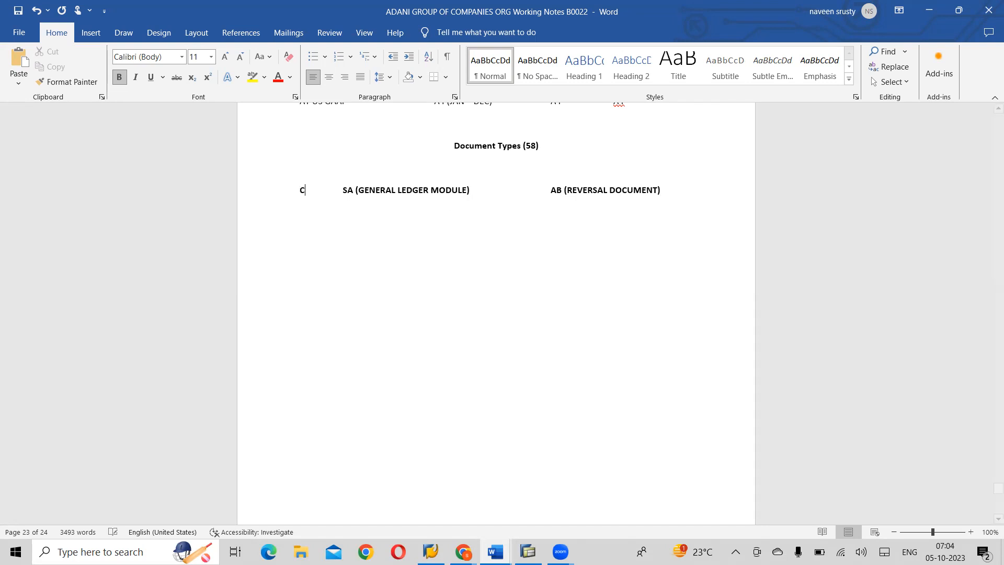
text( Level)
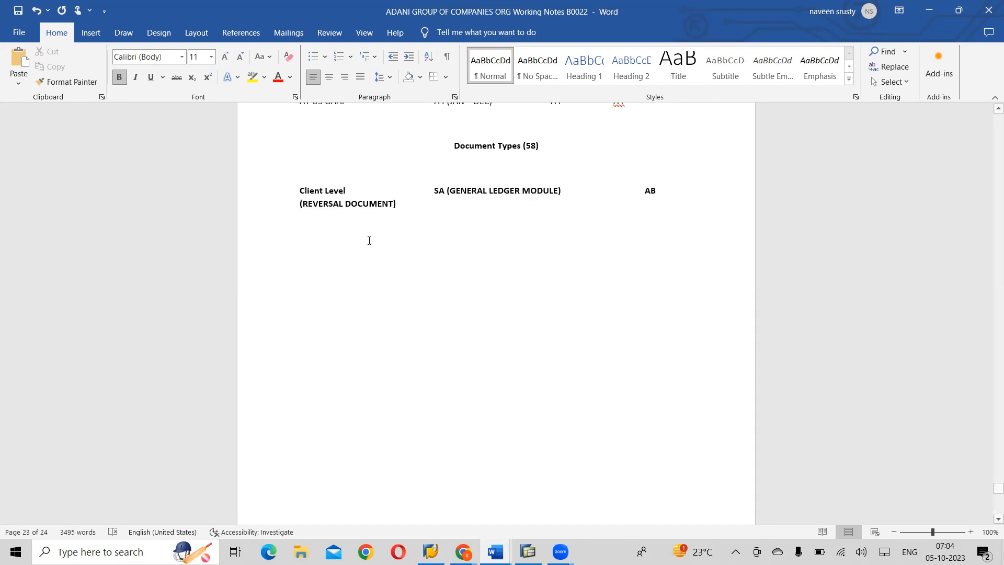
key(Delete)
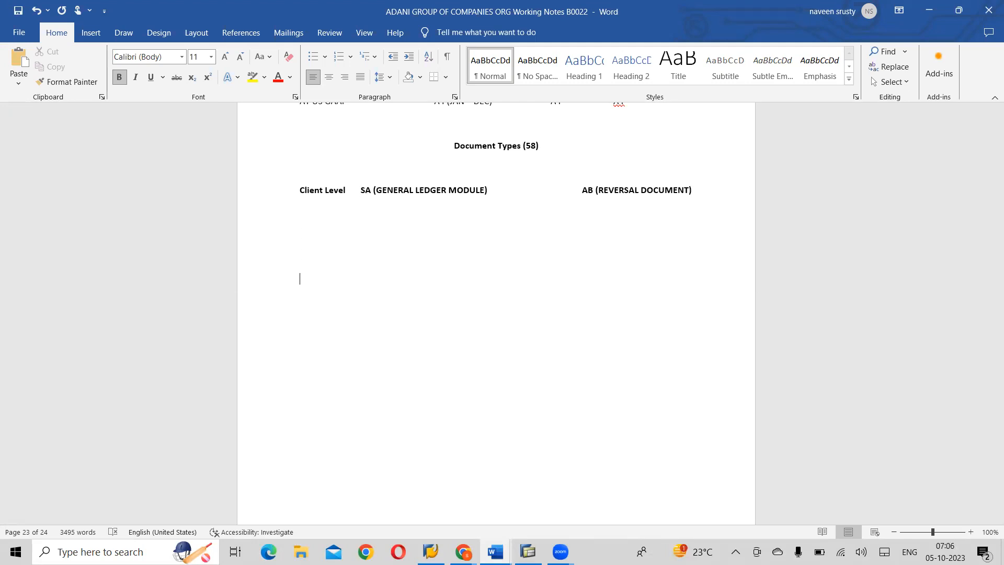
Step: A few lines below Client Level, enter "(Co. Code Levl)" with the row label "Number Ranges" beneath it
text((Co. Code Lev)
key(BackSpace)
text(vl))
key(Return)
text(No.)
key(BackSpace)
key(BackSpace)
text(umber Ranges)
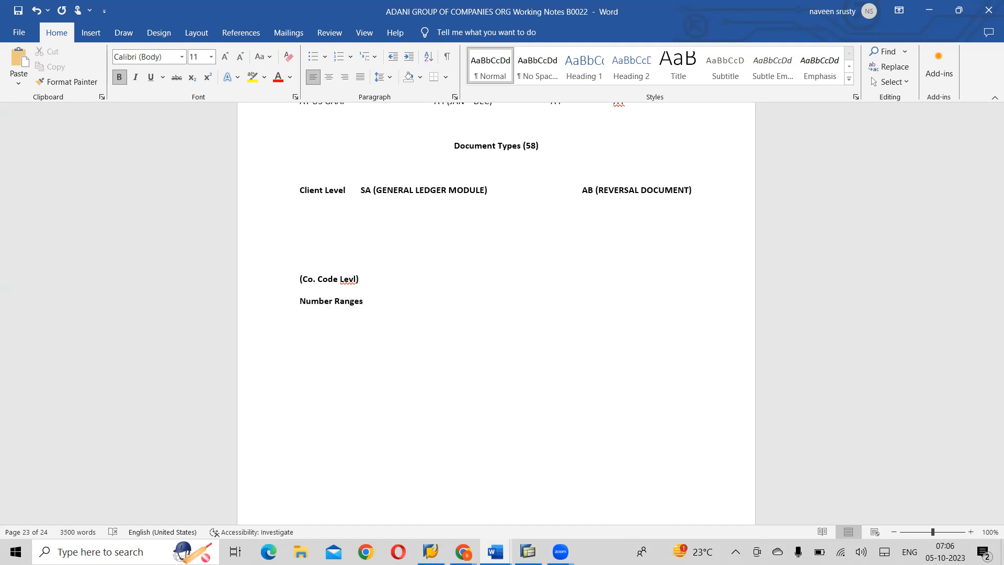
Step: Add the company codes AI01, AI02 and AU01 as spaced columns on the Number Ranges line
key(Tab)
text(AI01)
key(Tab)
text(AI02)
key(Tab)
text(AU01)
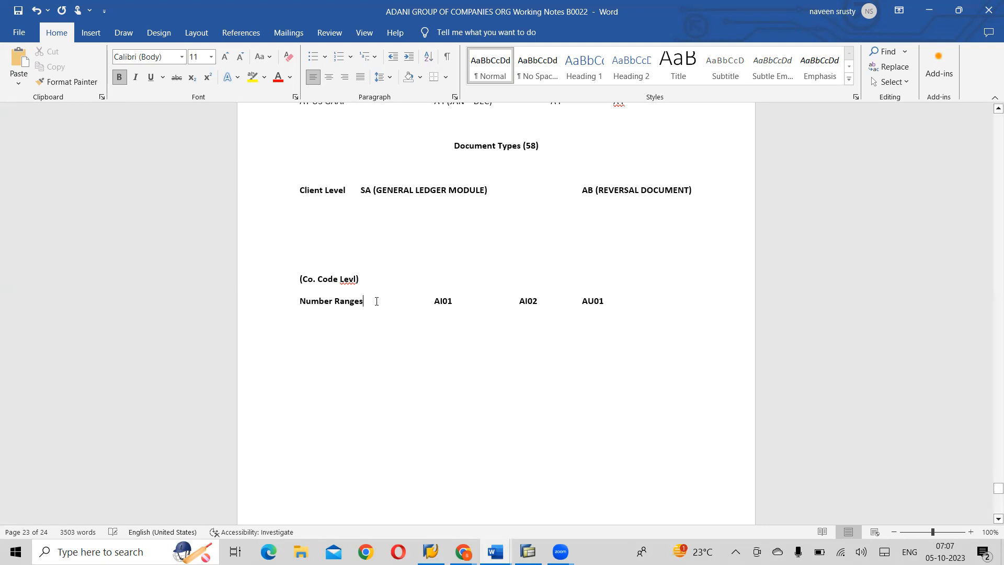
Step: Close up the gaps on the Number Ranges line so AI01, AI02 and AU01 sit under the SA document type
key(BackSpace)
key(Delete)
key(Delete)
key(Delete)
key(Delete)
key(Delete)
key(Delete)
key(Delete)
key(Delete)
key(Delete)
key(Delete)
key(Delete)
key(Delete)
key(Delete)
key(Delete)
key(Delete)
key(Delete)
key(Delete)
key(Delete)
key(Delete)
key(Delete)
key(Delete)
key(Delete)
key(Delete)
key(Delete)
key(Delete)
key(Delete)
key(Delete)
key(Delete)
key(Delete)
key(Delete)
key(Delete)
Step: Enter the number range 010000000 TO 019999999 on three stacked lines under AI01
key(Return)
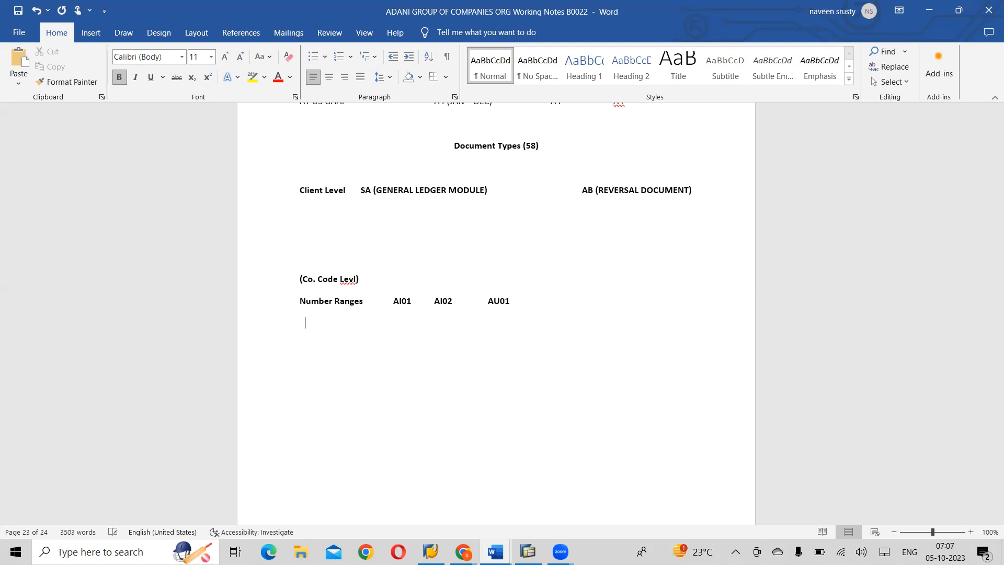
key(Tab)
text(10000)
key(BackSpace)
key(BackSpace)
key(BackSpace)
key(BackSpace)
key(BackSpace)
text(010000000)
text(t)
key(BackSpace)
text(TO                            )
text(     01999999)
text(9)
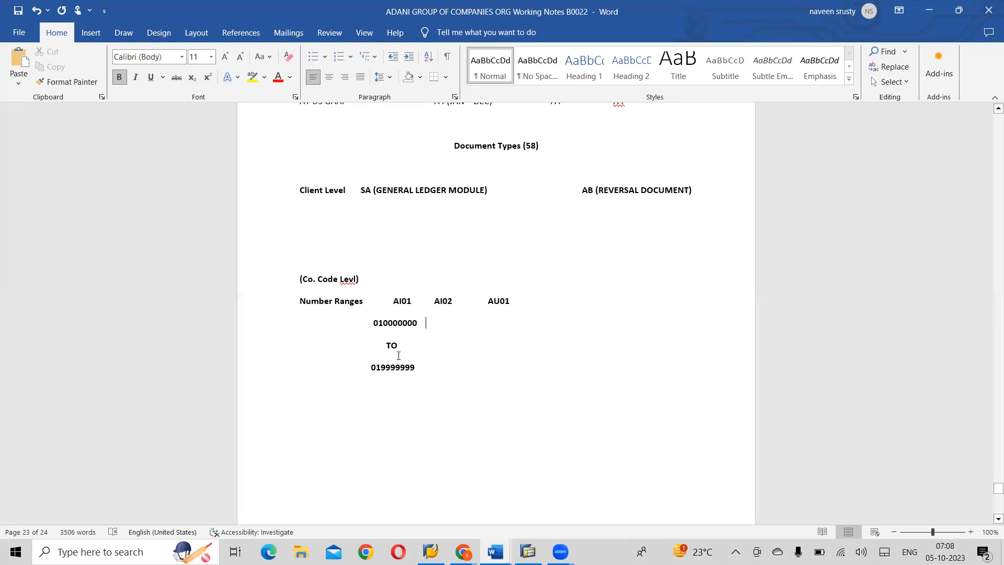
Step: Copy the AI01 range, 010000000 TO 019999999, line by line into the column under AI02
drag(418, 328, 372, 325)
key(ctrl+c)
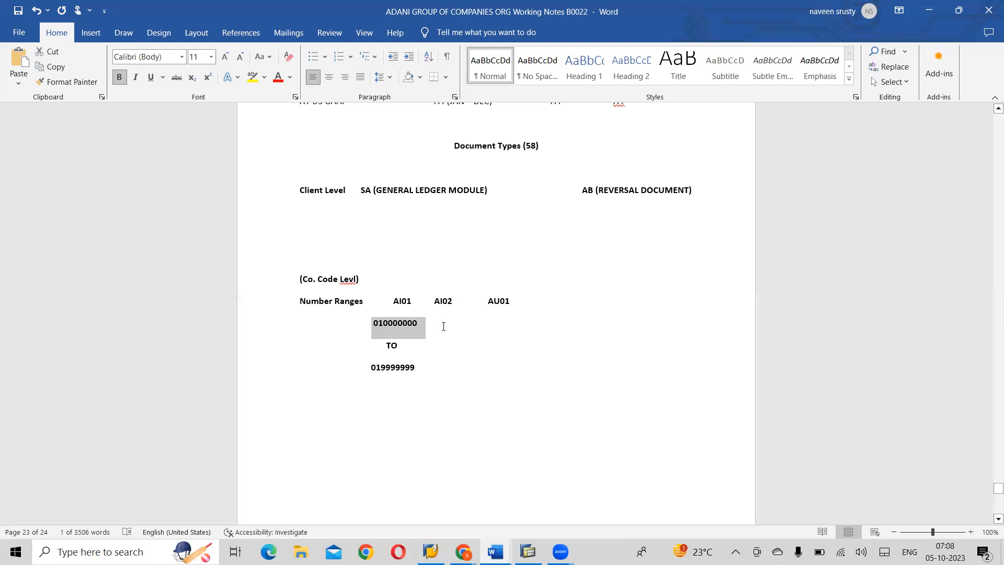
click(444, 327)
key(ctrl+v)
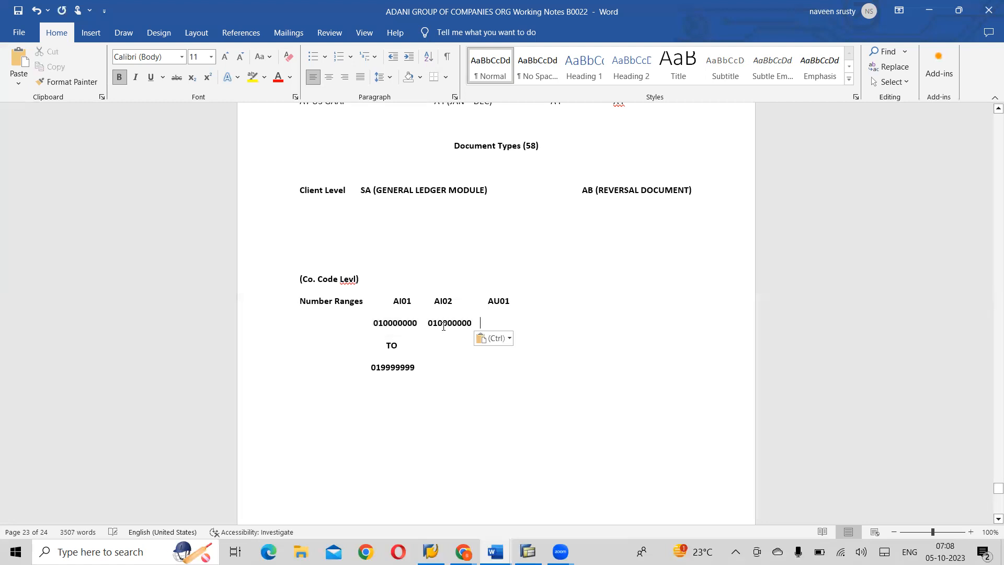
drag(399, 346, 387, 343)
key(ctrl+c)
click(406, 346)
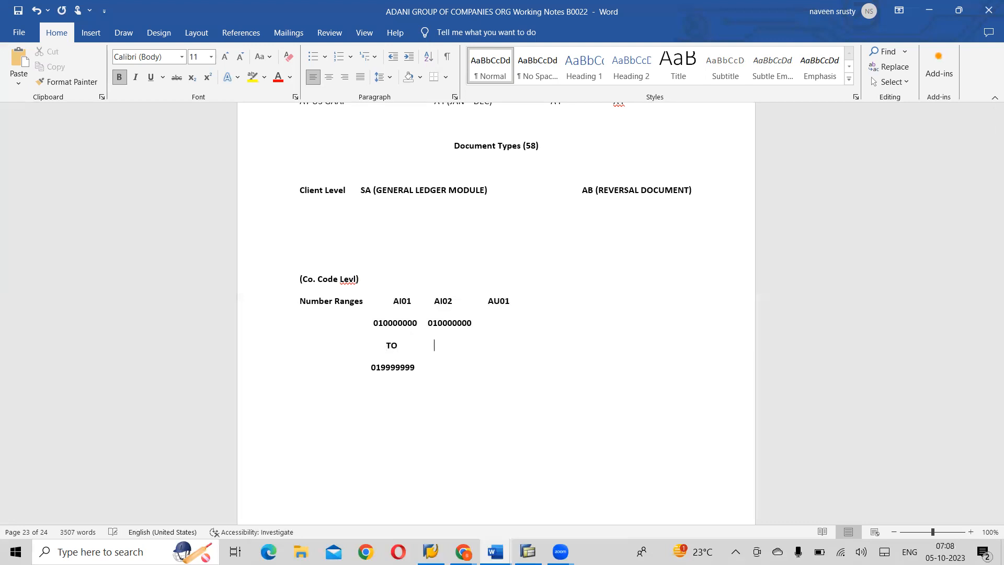
key(ctrl+v)
click(413, 366)
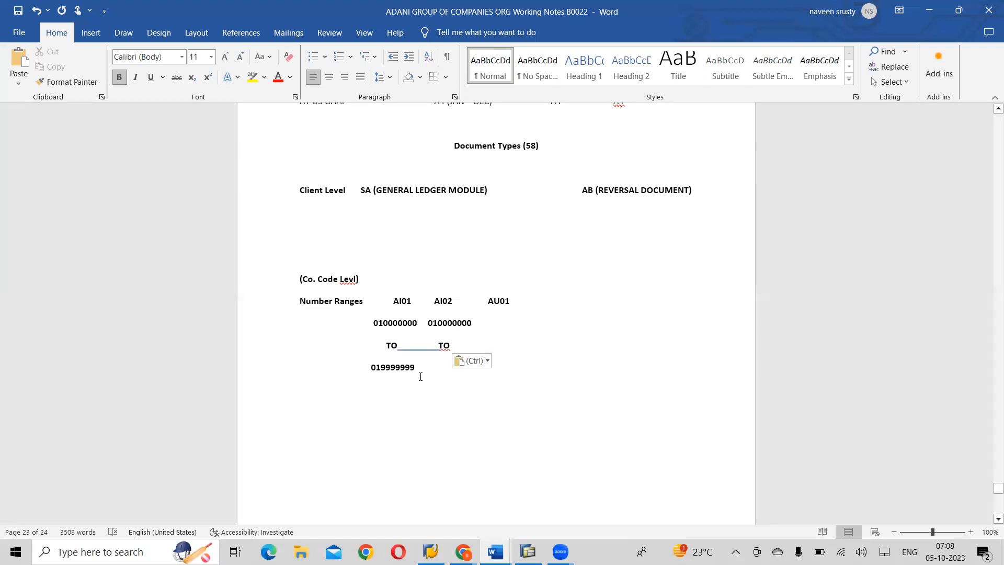
drag(415, 367, 371, 369)
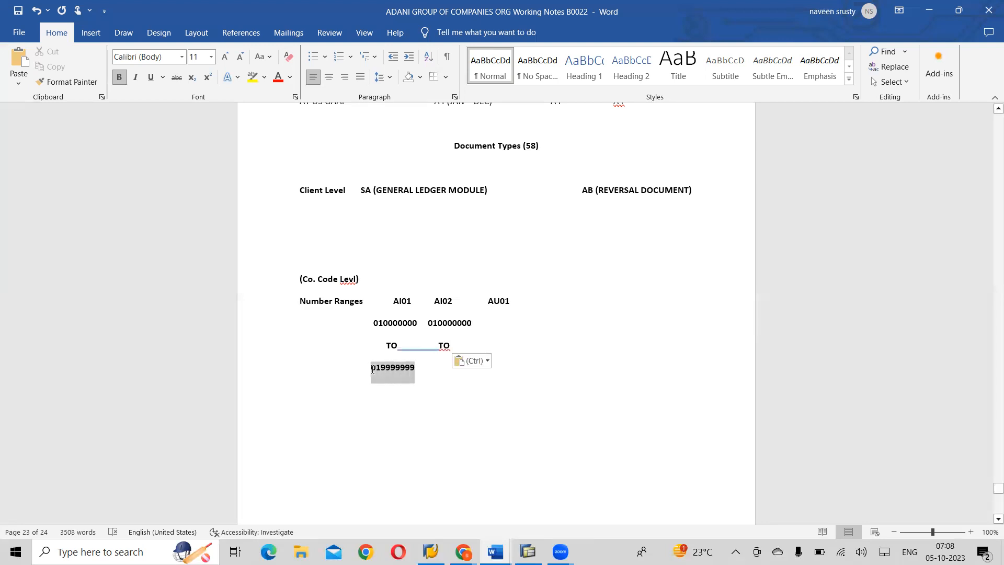
key(ctrl+c)
click(427, 372)
key(ctrl+v)
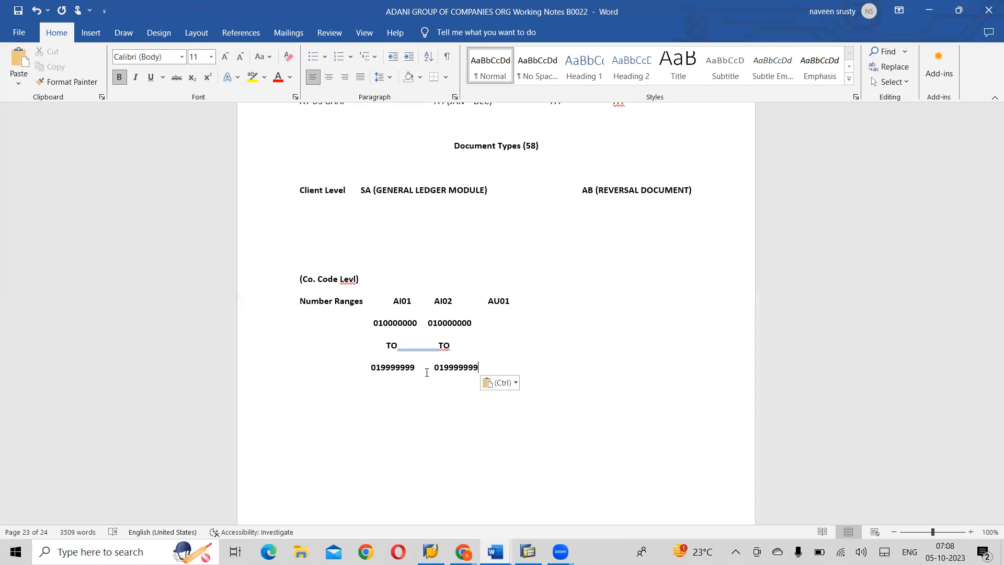
Step: Fill the AU01 column with the same range, 010000000 TO 019999999, on the three lines
drag(477, 320, 427, 323)
key(ctrl+c)
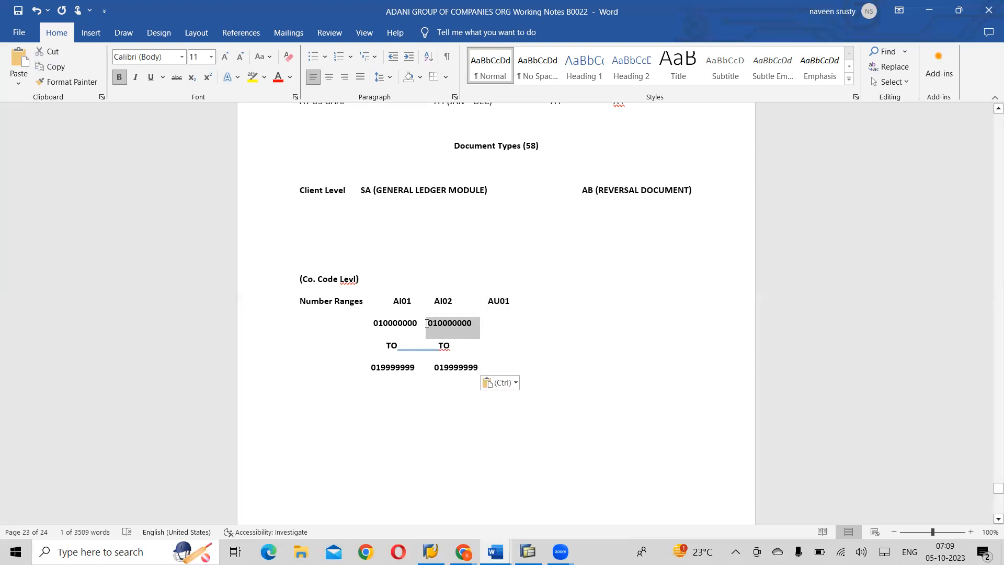
click(505, 326)
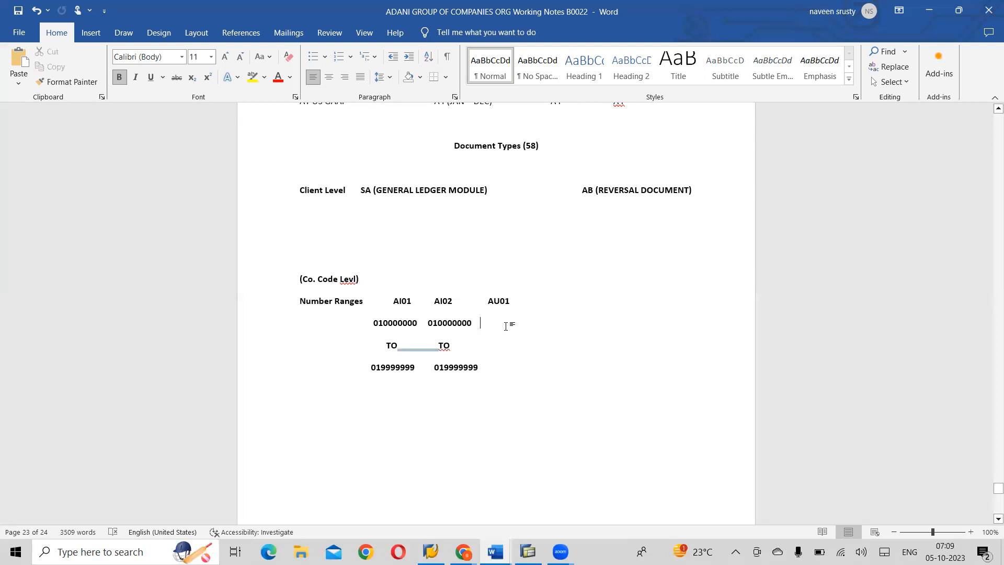
key(ctrl+v)
click(510, 353)
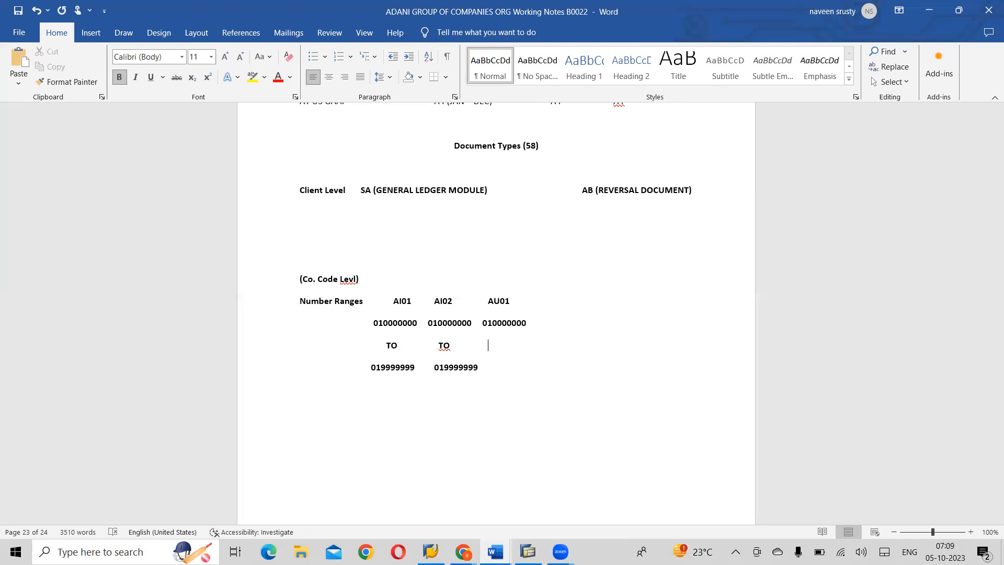
text(TO)
click(478, 368)
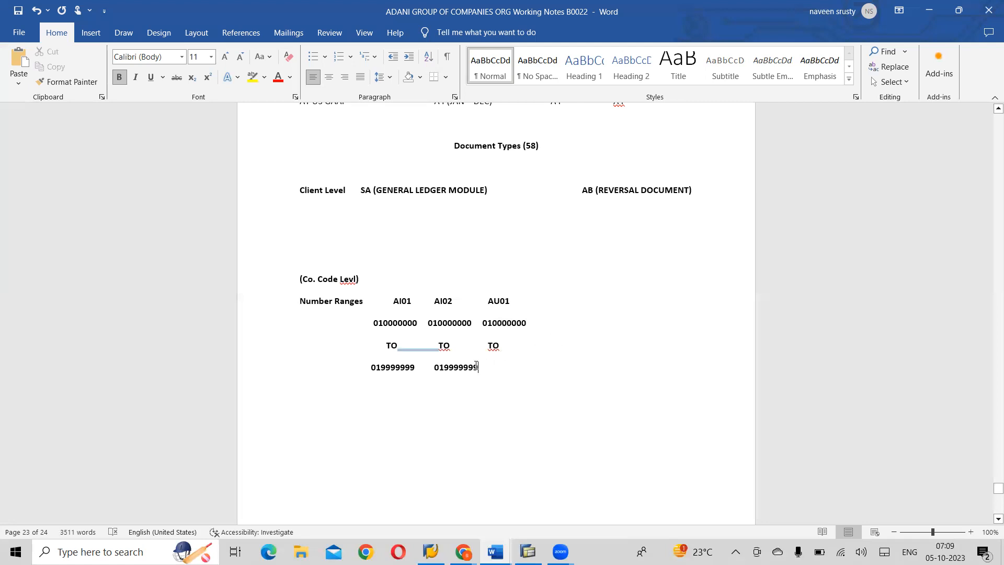
drag(477, 367, 434, 372)
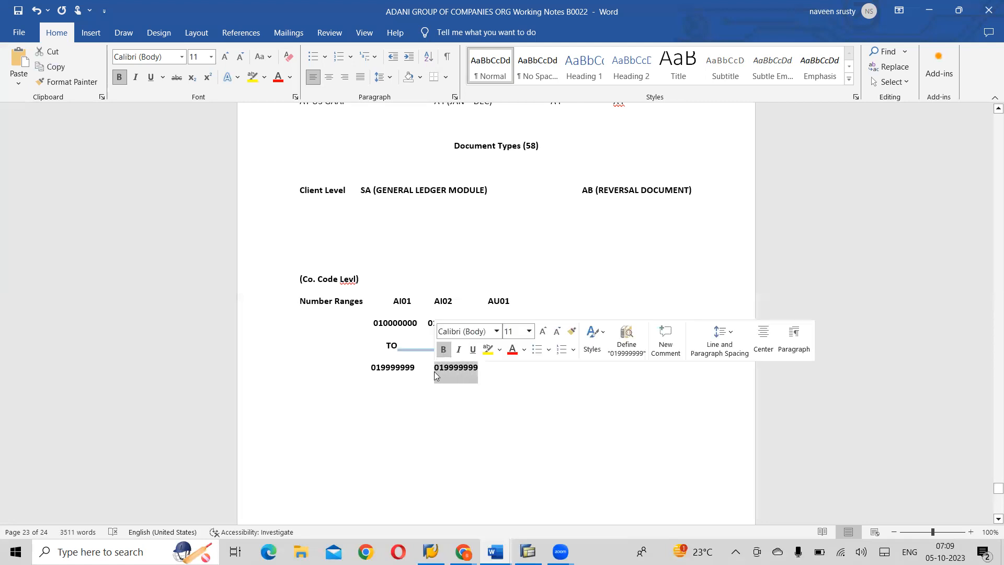
click(484, 366)
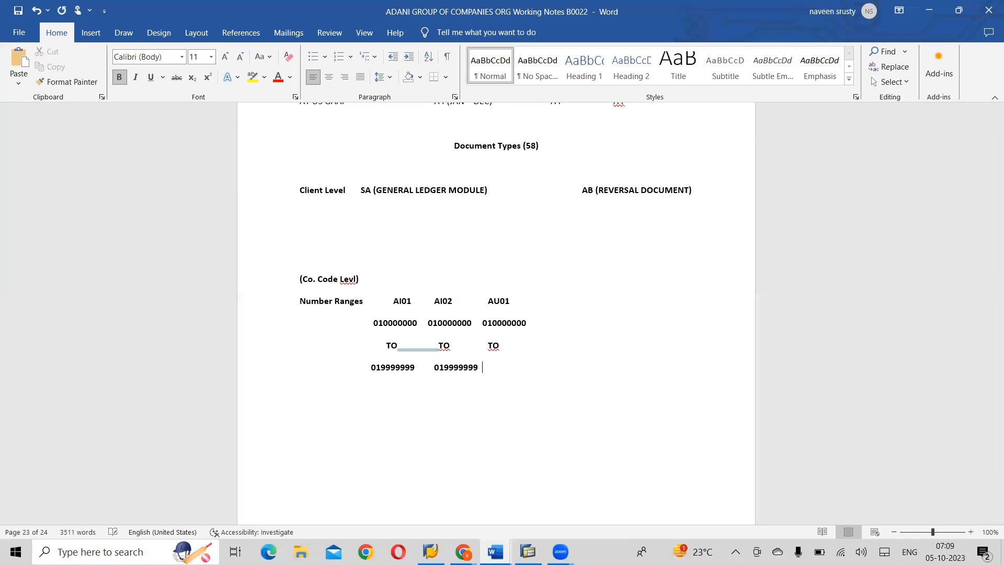
key(ctrl+v)
text(AI02          AU01                    AI01                    AI02                          AU)
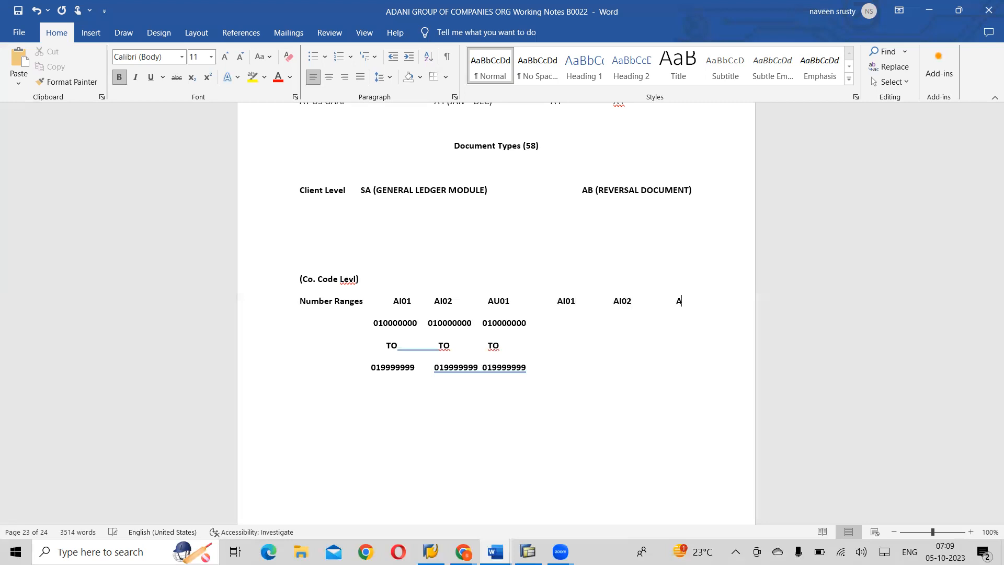
text(0)
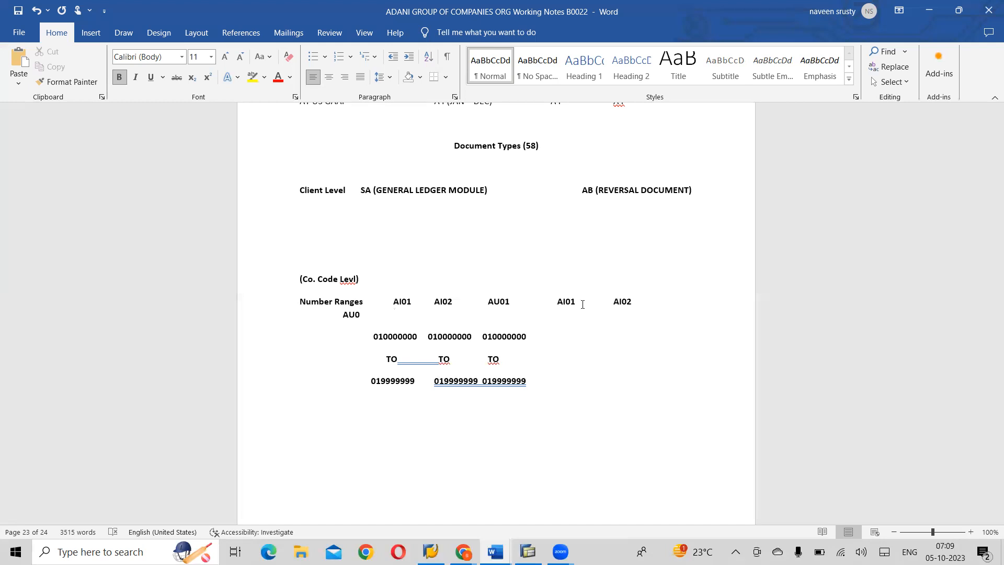
key(ctrl+z)
Step: Add a second set of company codes, AI01, AI02 and AU01, to the Number Ranges line under AB (REVERSAL DOCUMENT)
text(A)
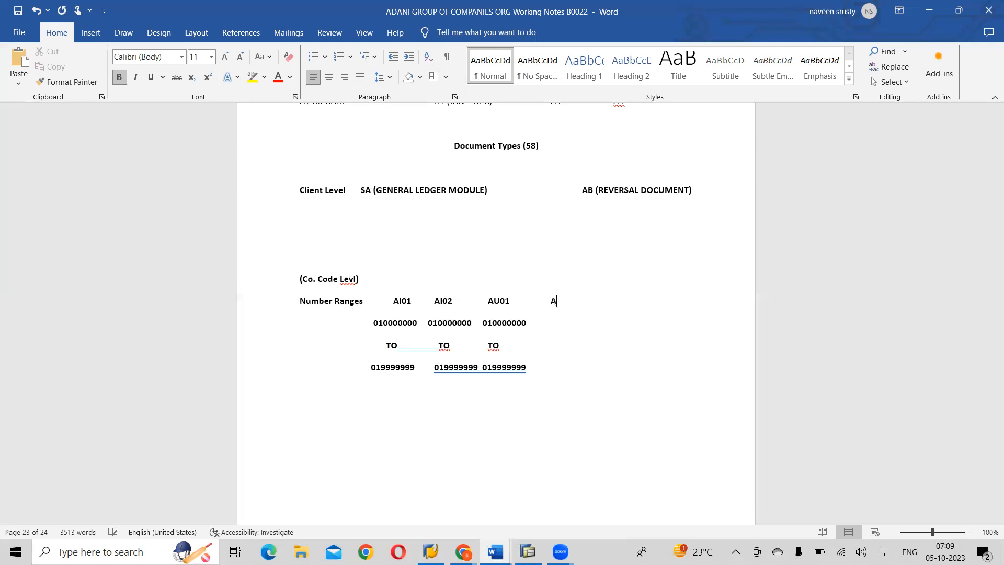
text(I01        AI02            AU01)
click(549, 299)
click(589, 301)
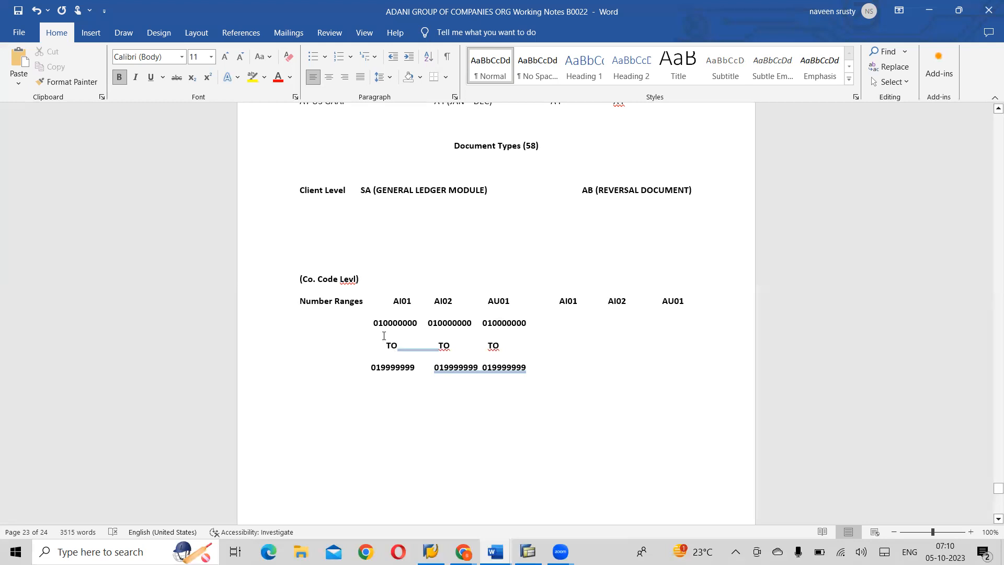
text(02)
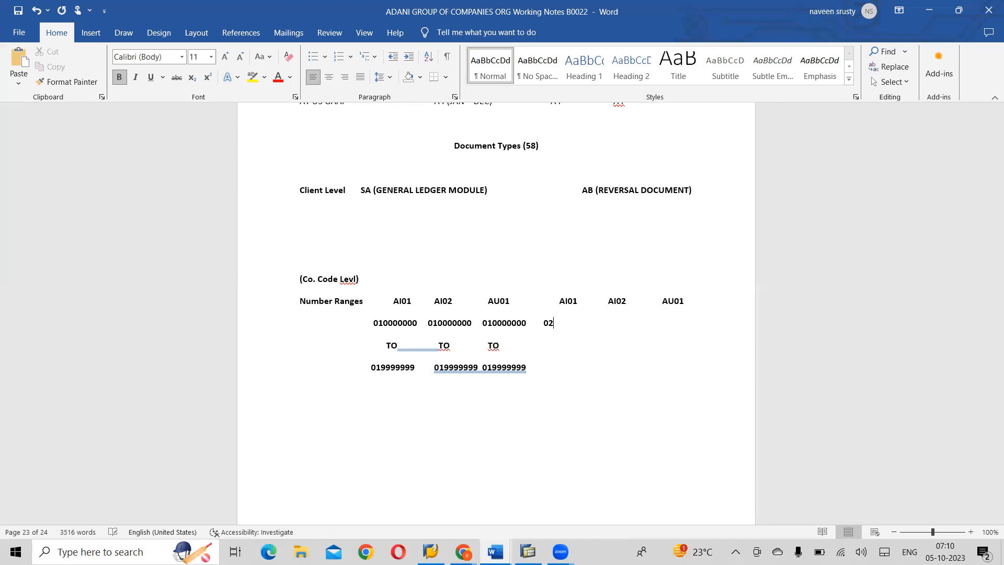
text(00000000   05)
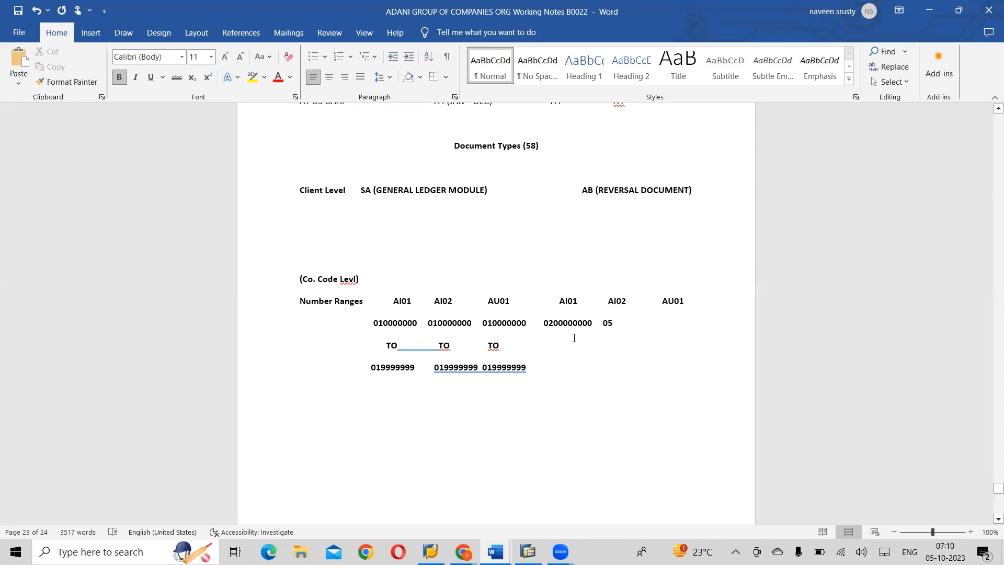
text(0)
key(BackSpace)
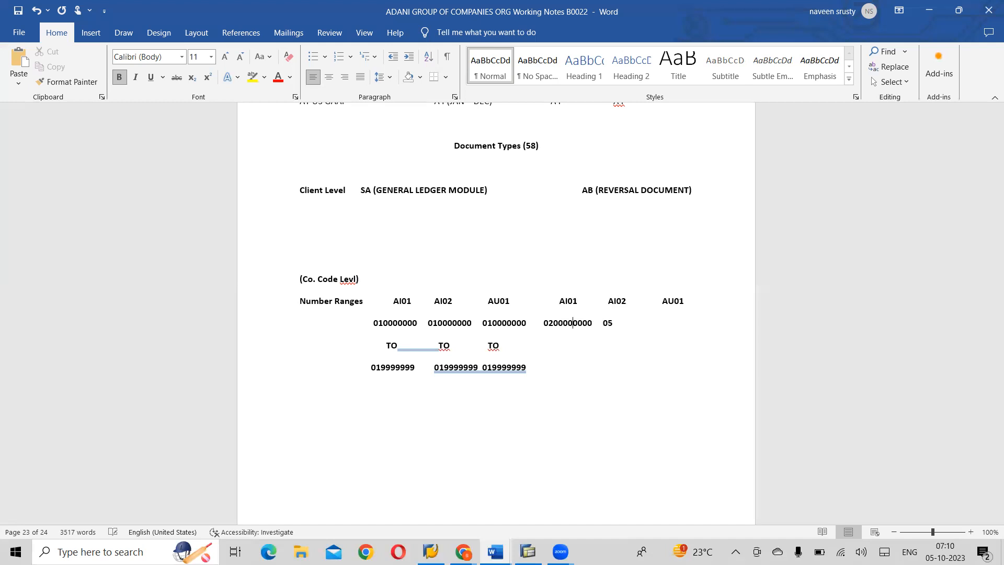
click(616, 320)
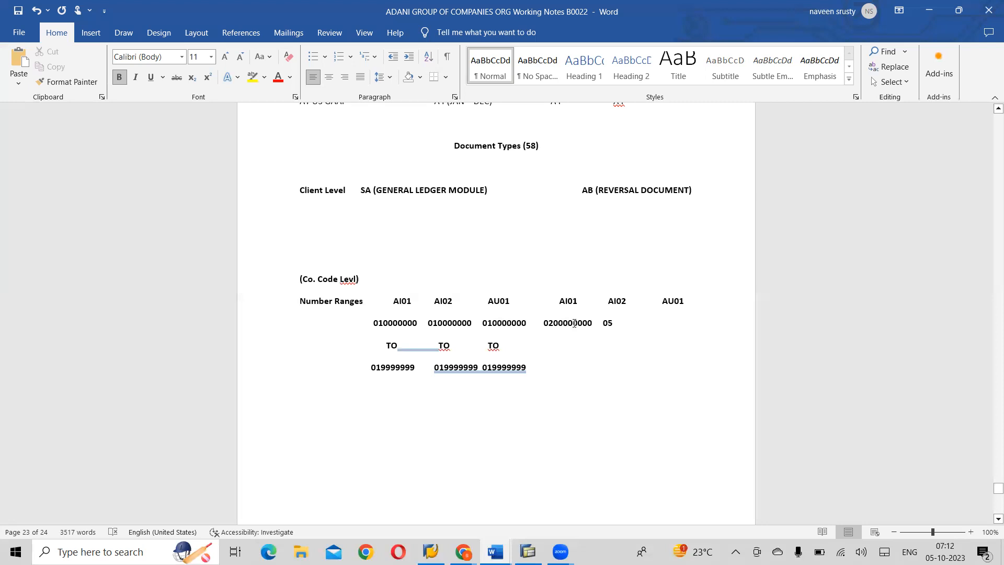
text(000000)
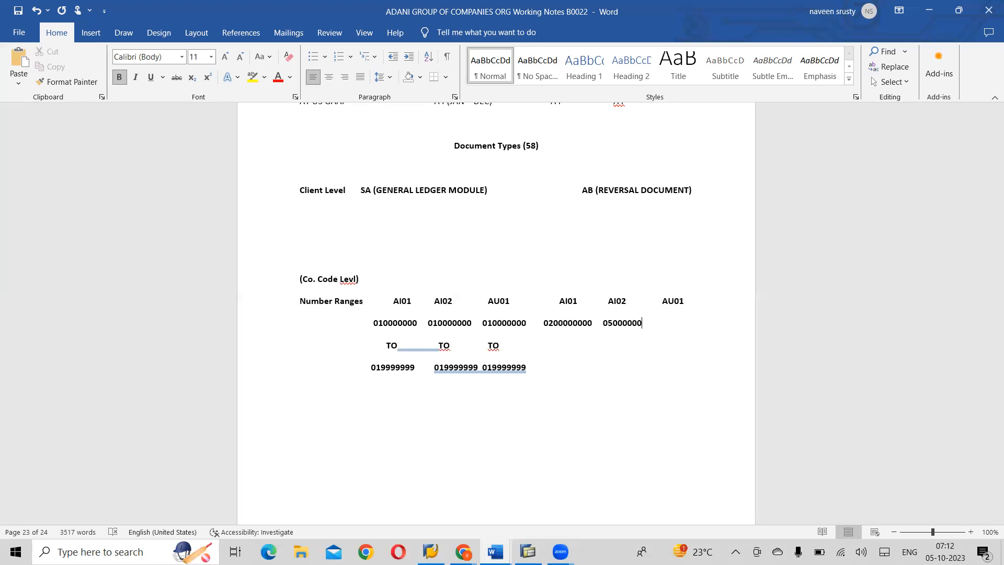
text(    05000000    9900000)
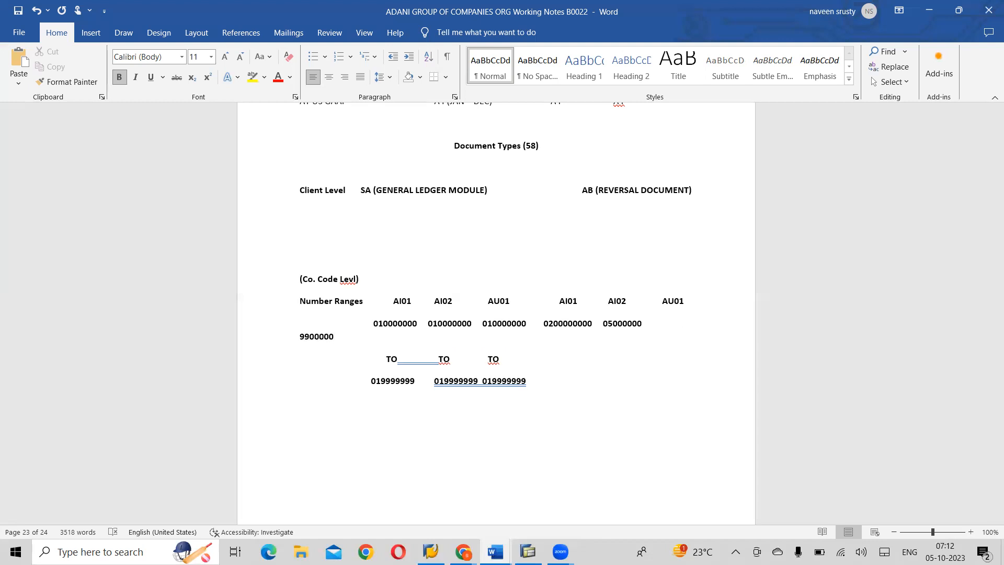
click(651, 323)
key(BackSpace)
key(BackSpace)
Step: Add TO beneath each of the three AB start numbers, spaced out along the existing TO line
click(526, 343)
key(Tab)
key(Tab)
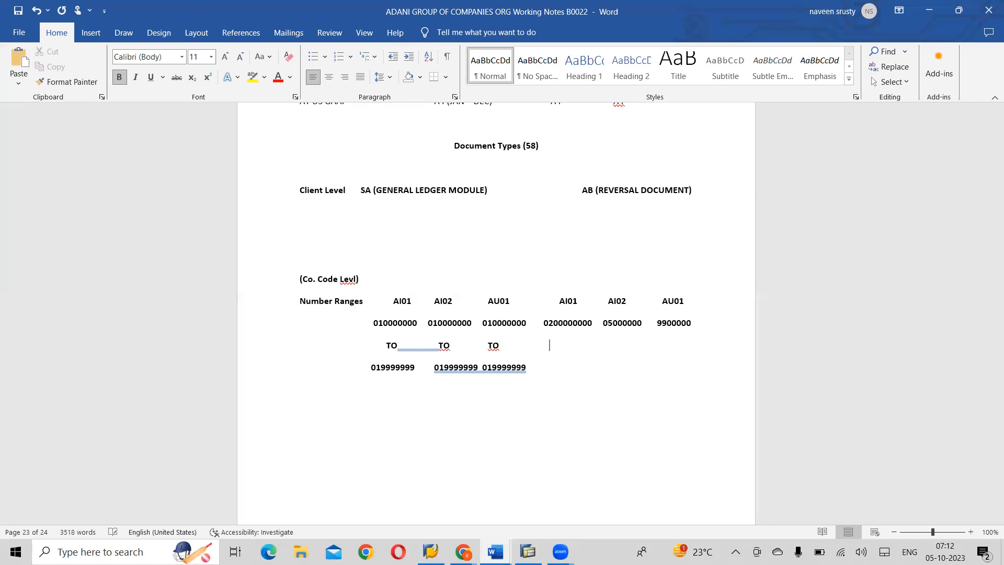
text(tTO)
key(Tab)
text(TO)
key(Tab)
text(TO)
Step: Enter the AB range end numbers under the TO entries: 02999999 for AI01, 0599999 for AI02 and 9999999 for AU01
key(Tab)
text(029)
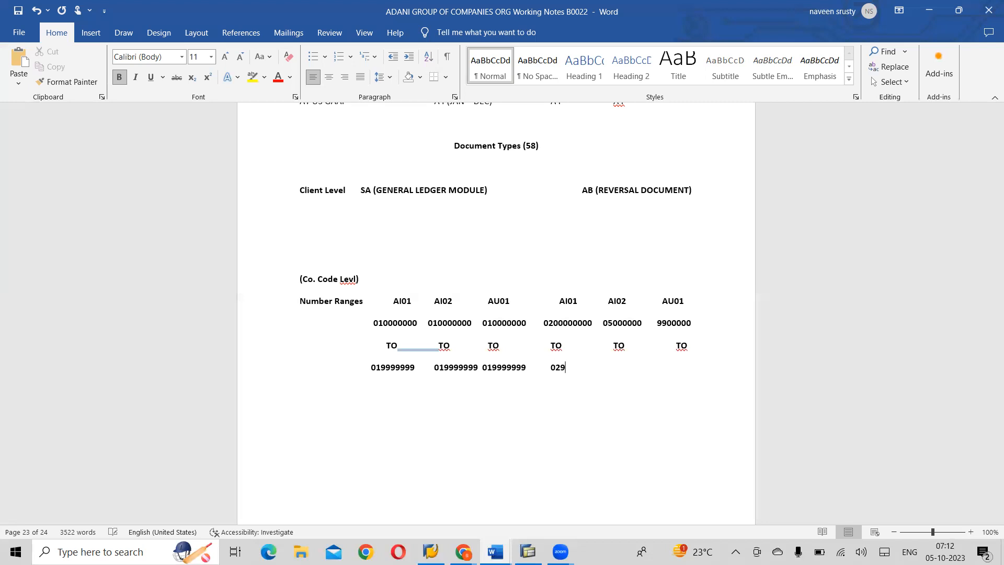
text(99999       0599999 99999999)
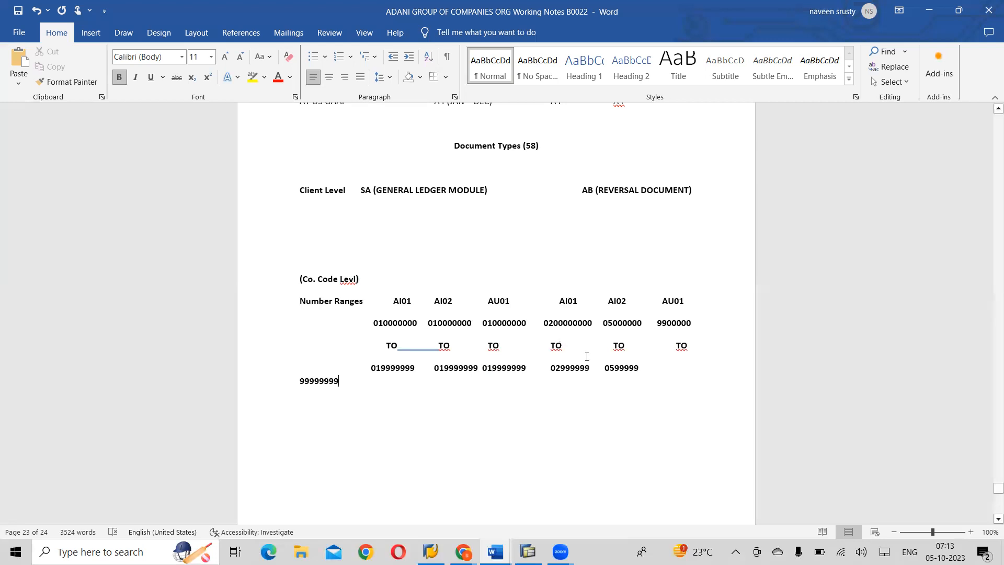
key(BackSpace)
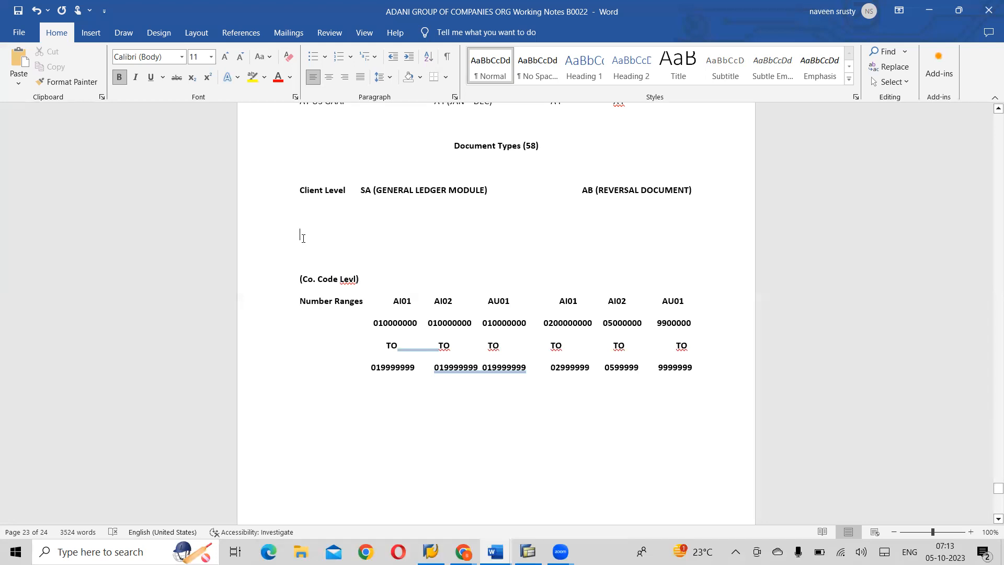
Step: Add a bold "No. Range Key" line below Client Level, with 01 under SA and 02 under AB
text(No)
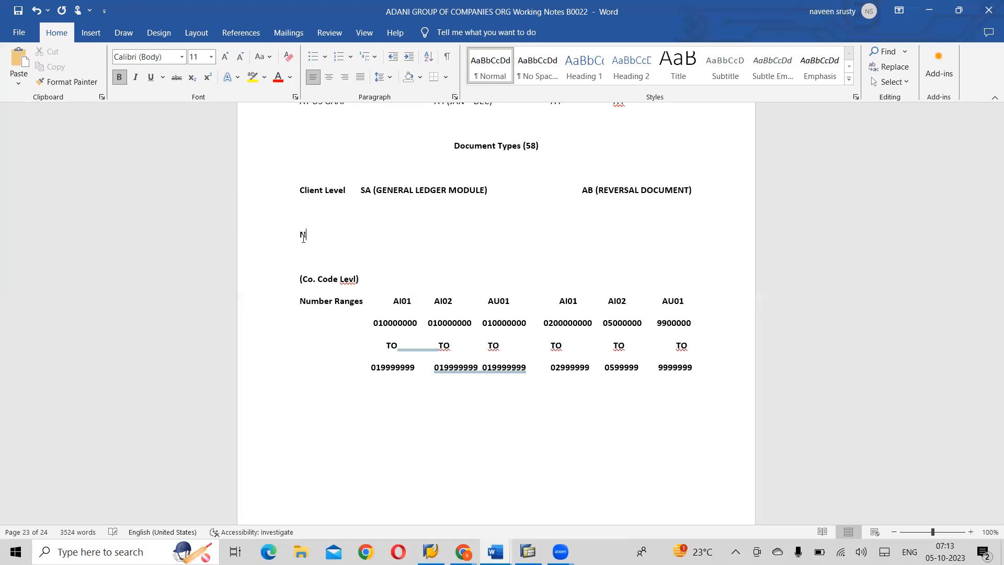
text(. Ragn)
key(BackSpace)
key(BackSpace)
text(nge Key)
text(0102)
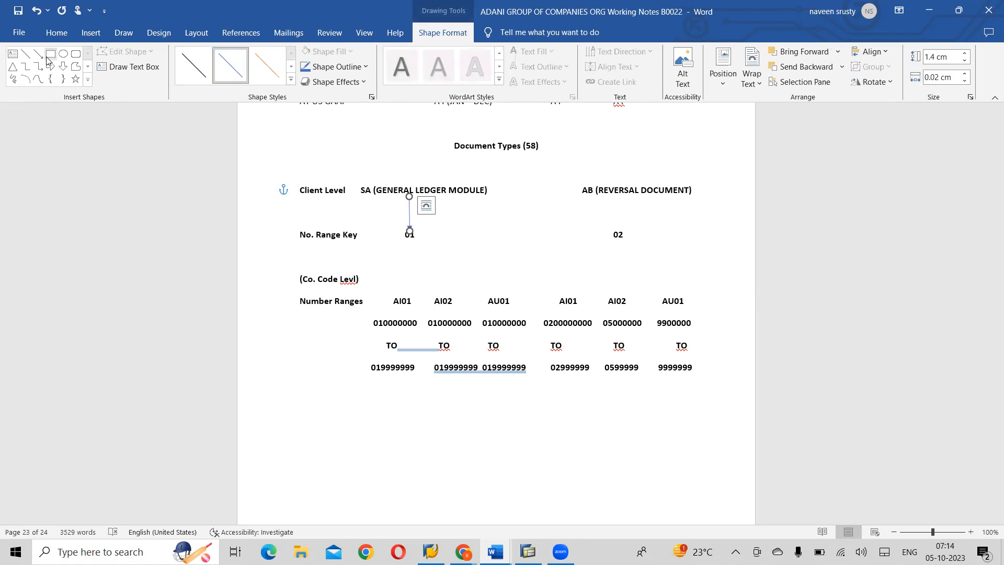
Step: Draw three arrows fanning out from number range key 01 to AI01, AI02 and AU01 in the SA group
click(39, 56)
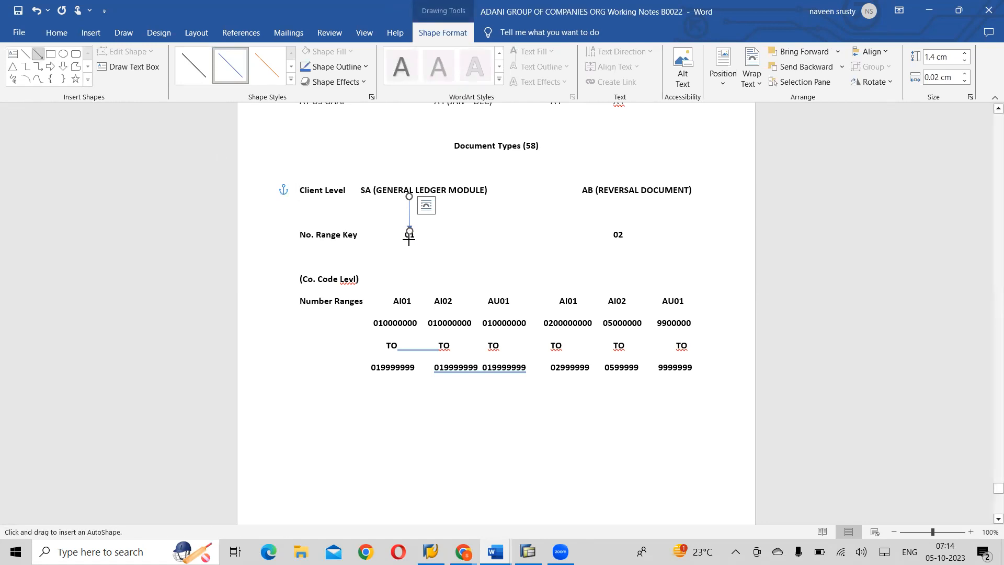
drag(412, 240, 400, 291)
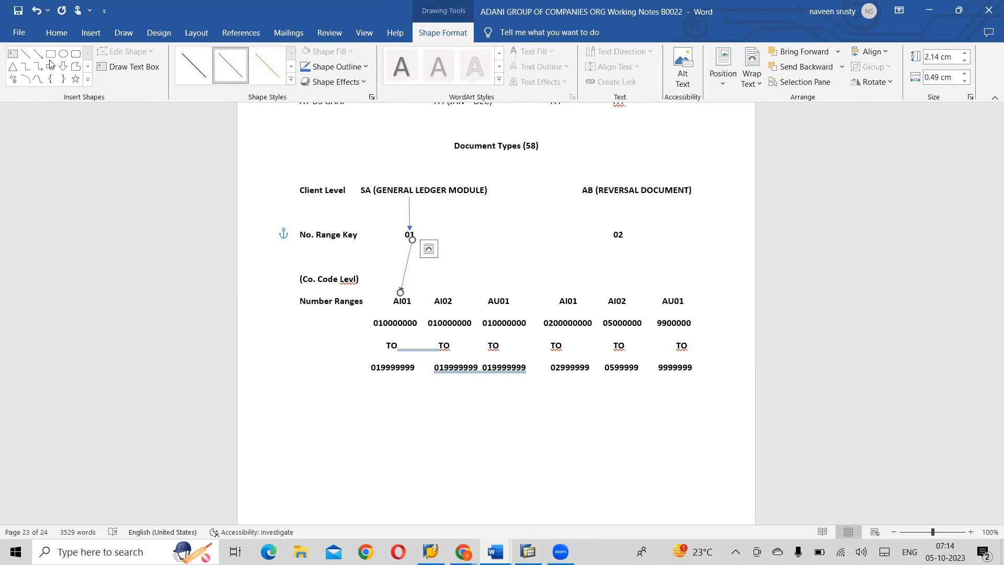
double_click(39, 56)
drag(412, 240, 433, 293)
drag(413, 241, 487, 291)
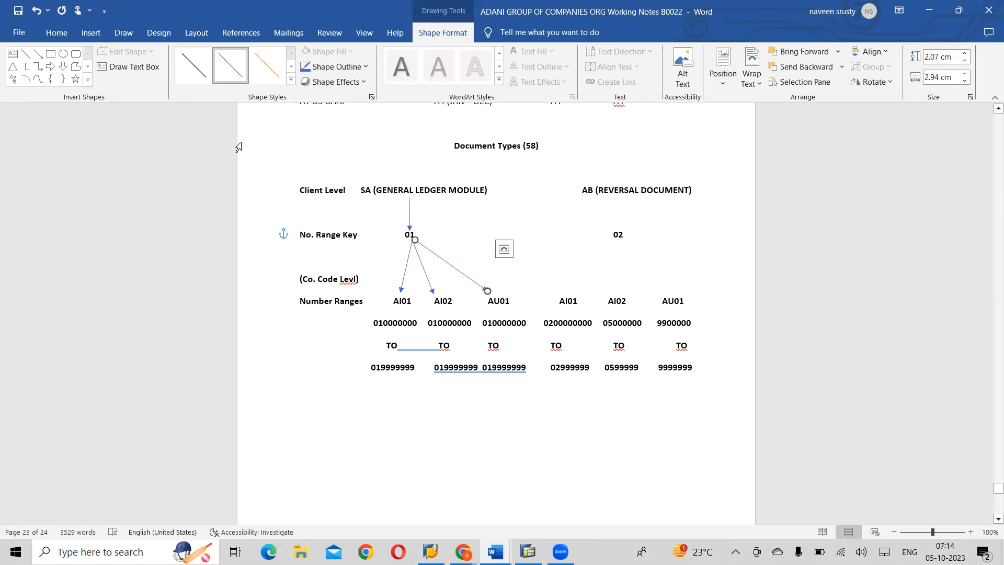
Step: Draw an arrow from AB (REVERSAL DOCUMENT) to key 02 and three arrows from 02 to its AI01, AI02 and AU01
click(38, 53)
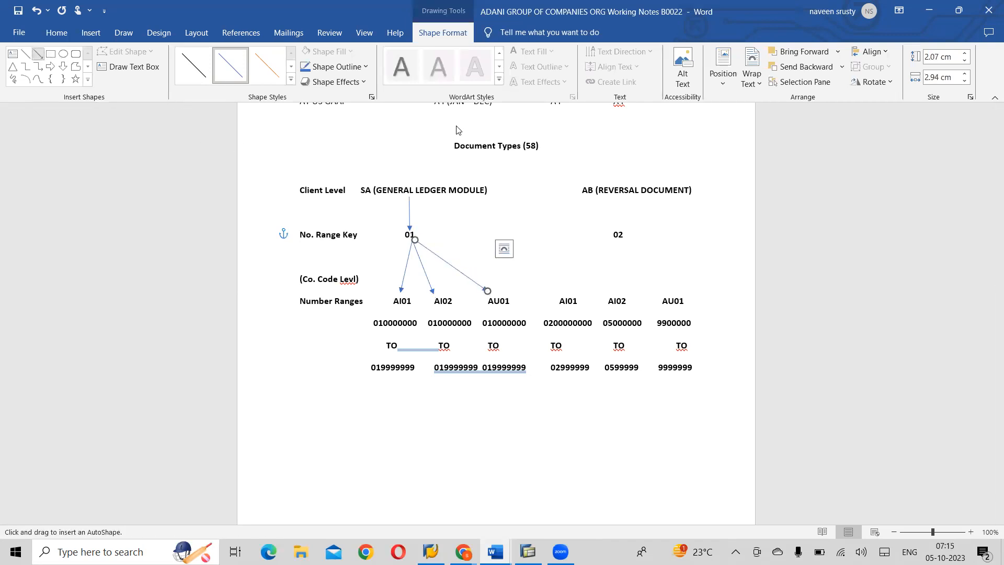
drag(615, 198, 618, 232)
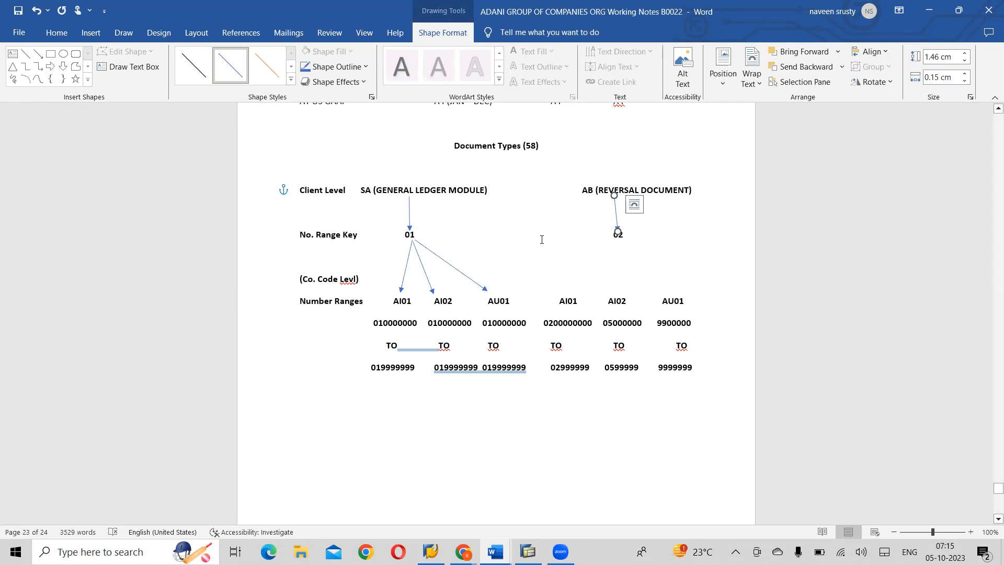
click(39, 55)
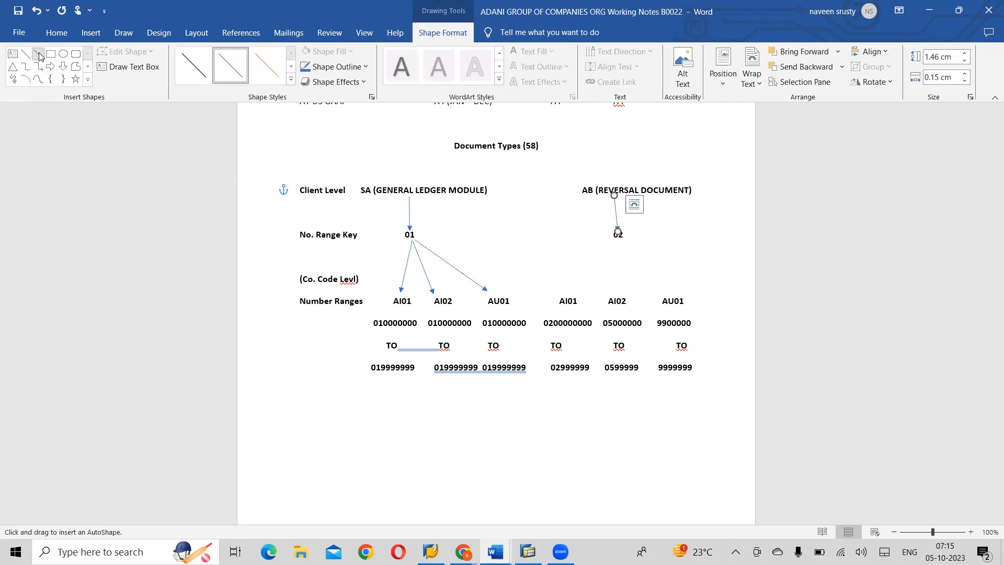
drag(616, 244, 580, 288)
click(37, 53)
drag(617, 244, 620, 292)
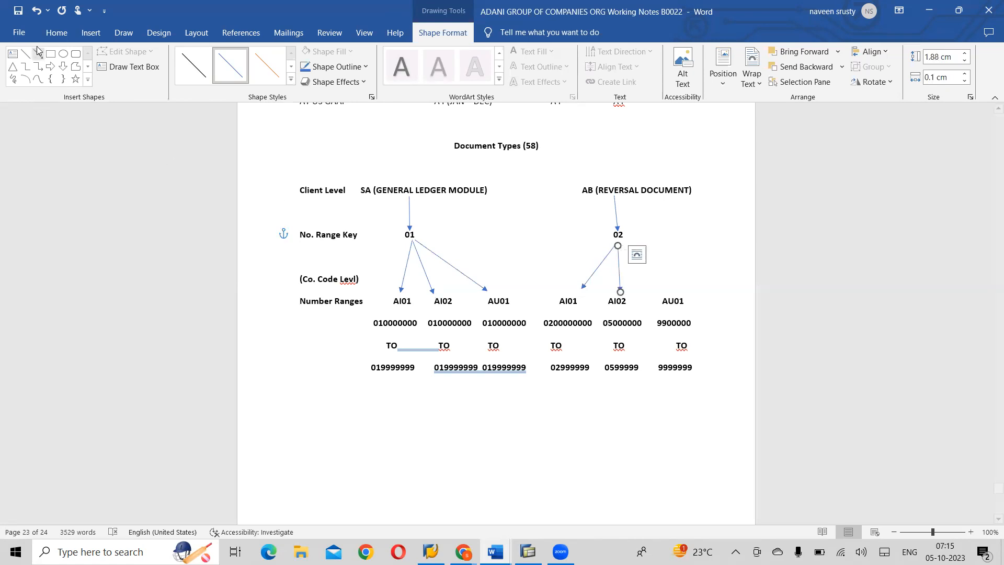
click(38, 53)
drag(617, 245, 672, 294)
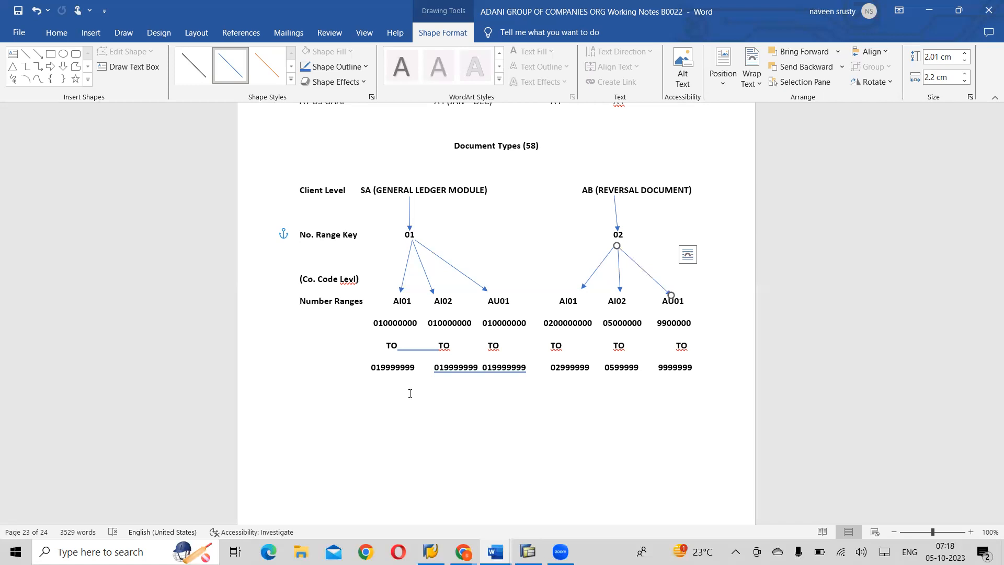
Step: Below the diagram, add the line "Number Ranges : INTERNAL NUMBER RANGE"
click(701, 367)
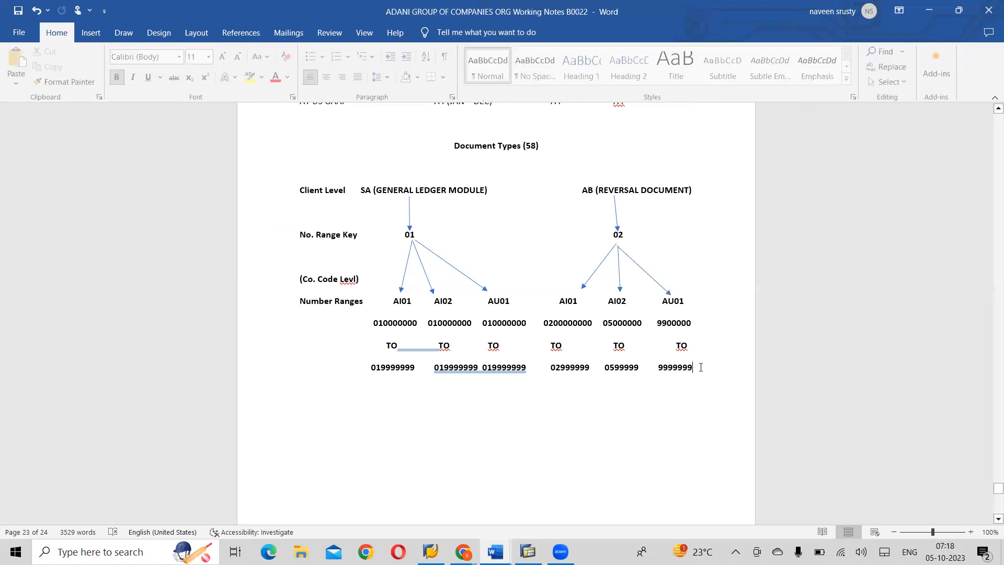
key(Return)
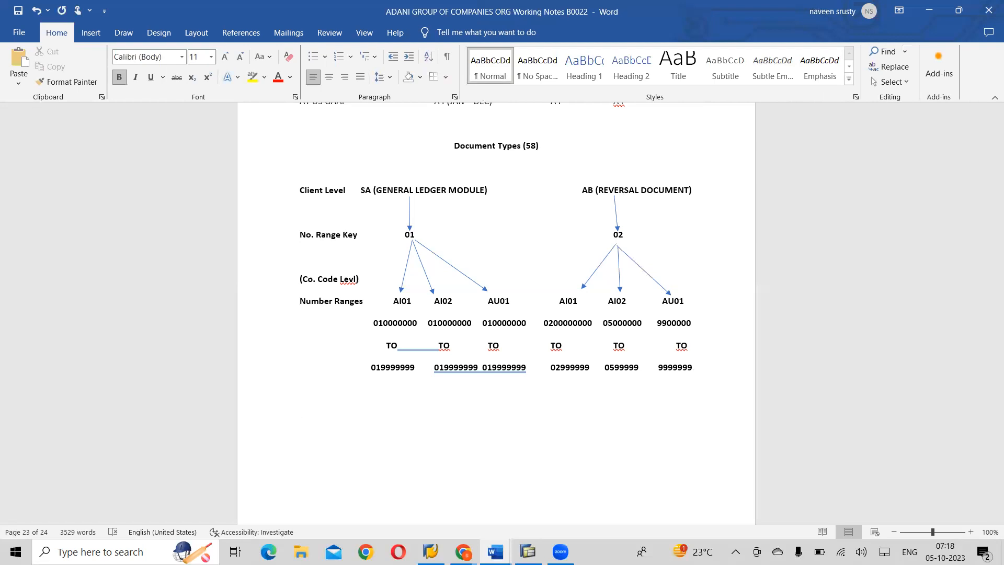
text(Number Ranges)
text(: Inter)
key(BackSpace)
key(BackSpace)
key(BackSpace)
key(BackSpace)
text(NTERNAL NU)
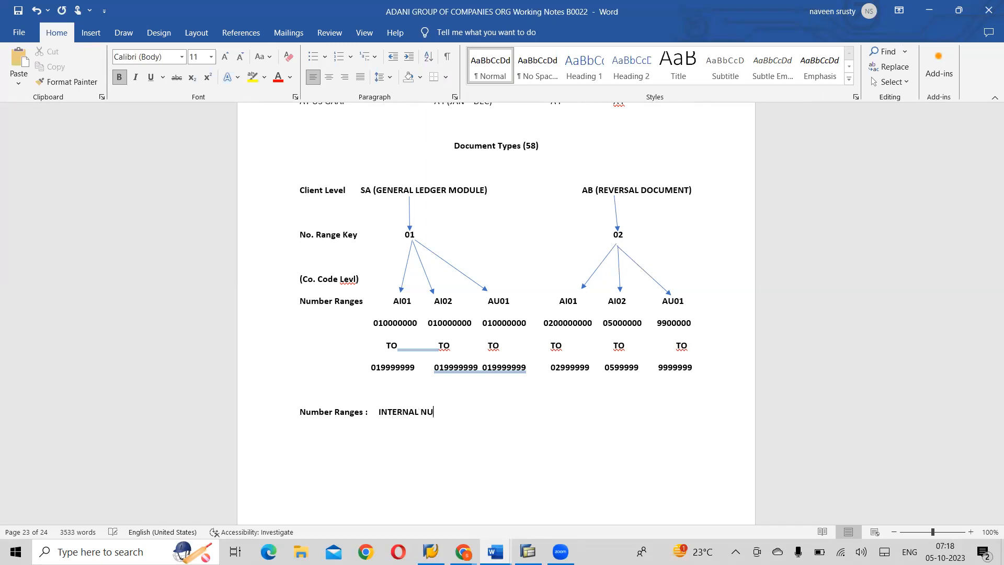
text(MBER RANGE)
Step: Add "EXTERNAL NUMBER RANGE" two lines below, aligned under INTERNAL NUMBER RANGE
key(Return)
key(Return)
text(EXTERNA)
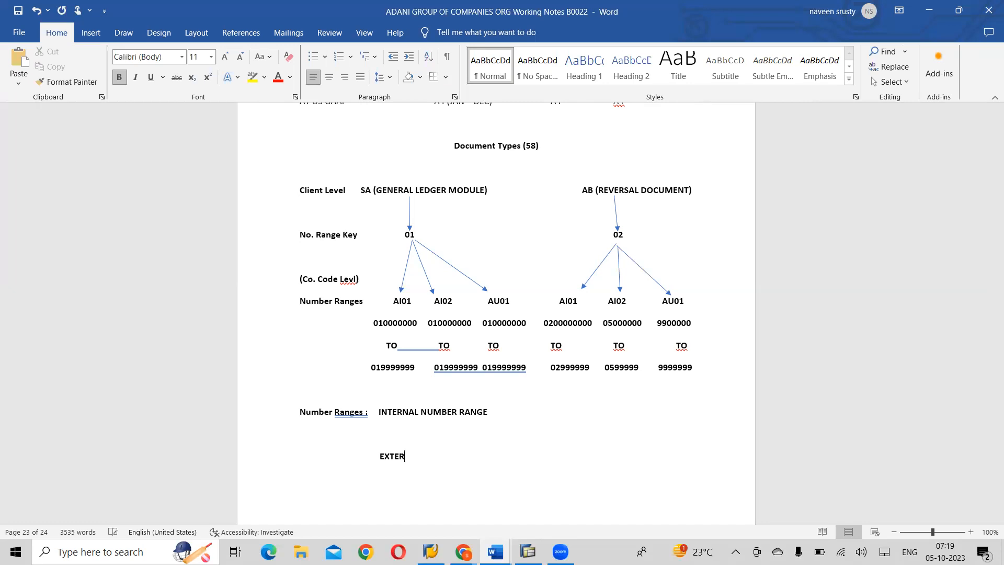
text(L NUMBER RANGE)
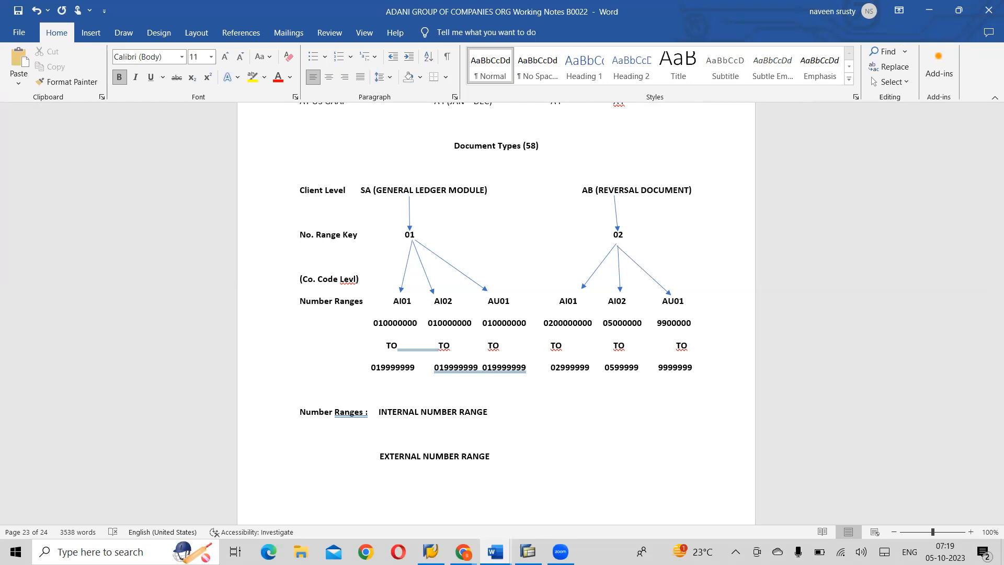